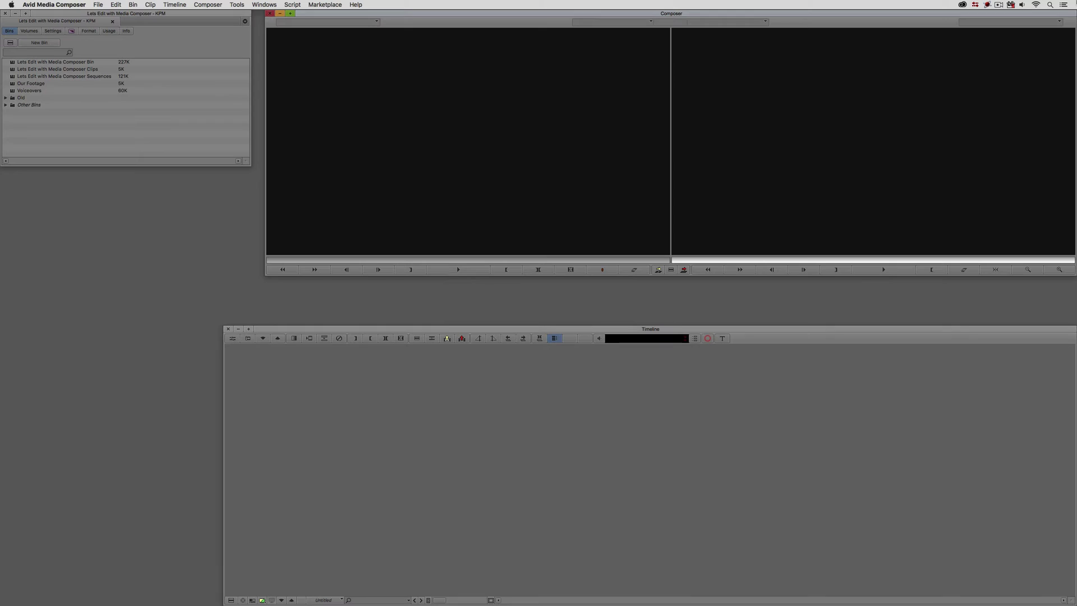
# Set the Audio Project input source to the AT2020 USB microphone and close the settings
pyautogui.click(53, 31)
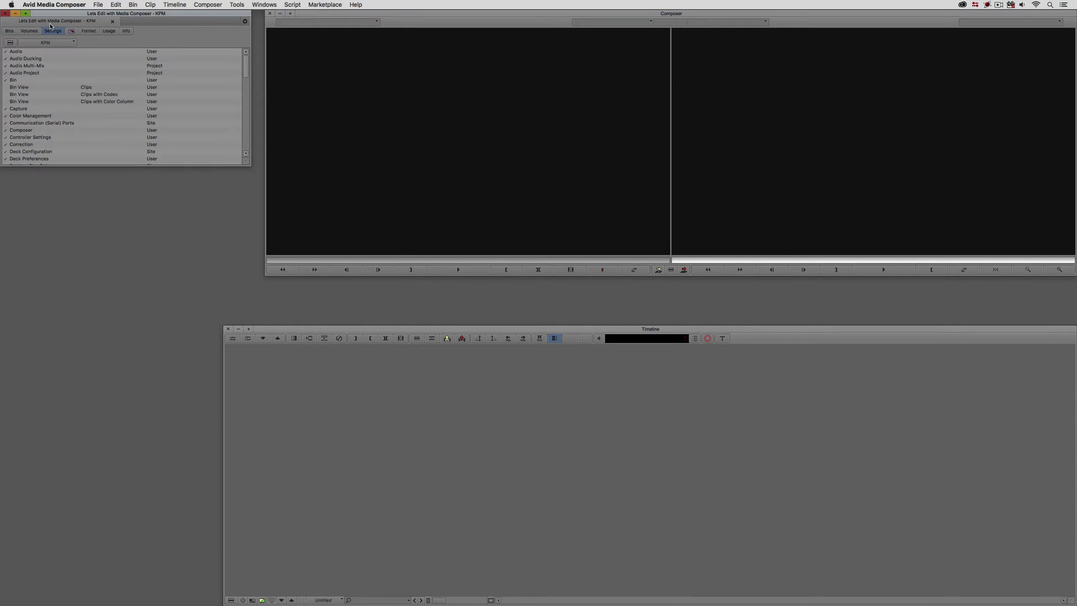
pyautogui.doubleClick(28, 73)
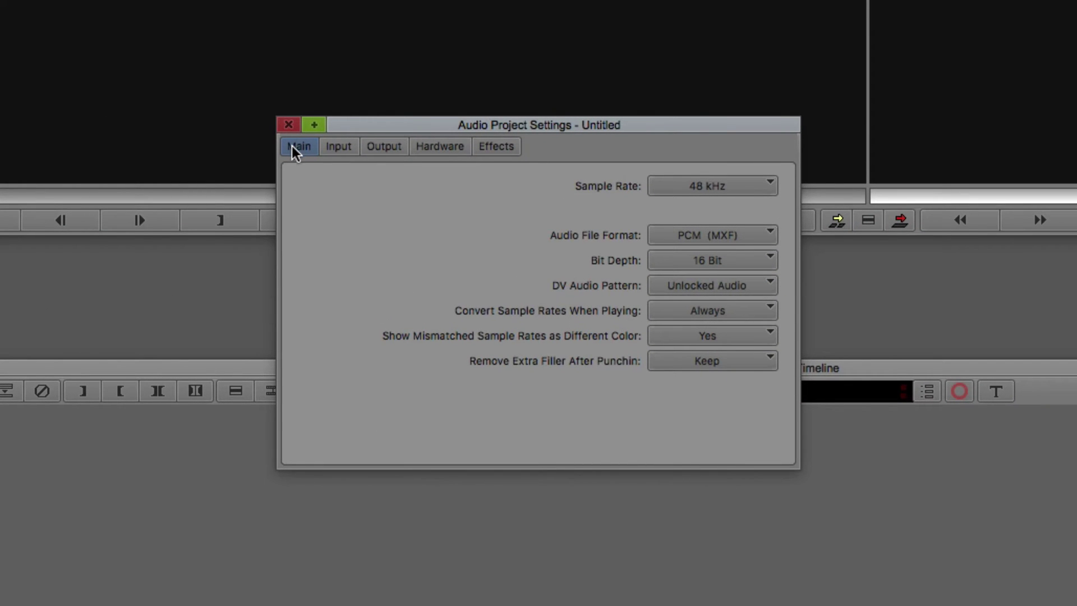
pyautogui.click(340, 147)
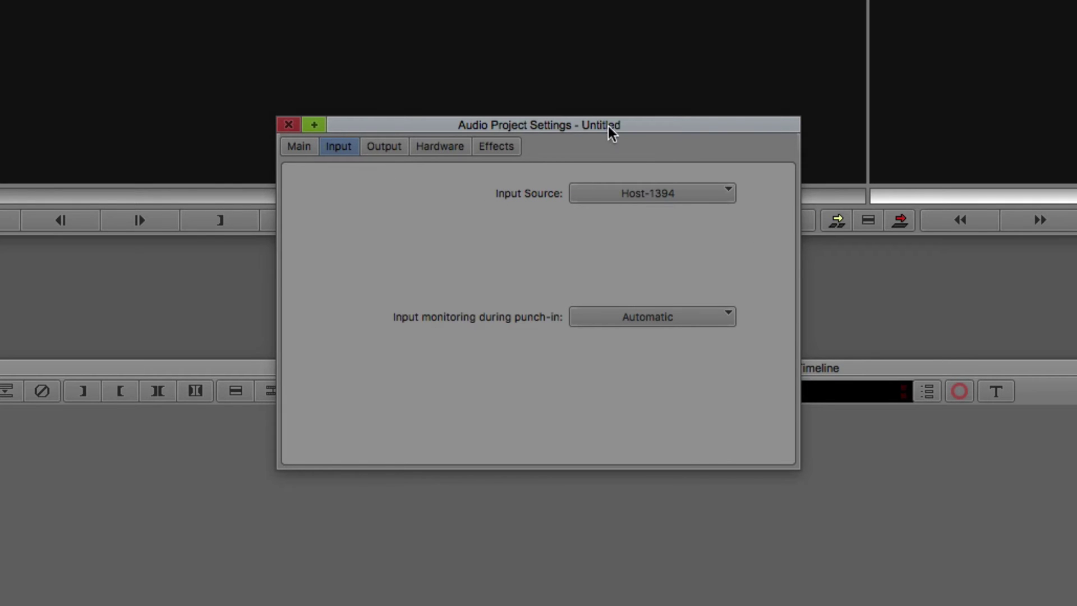
pyautogui.click(721, 193)
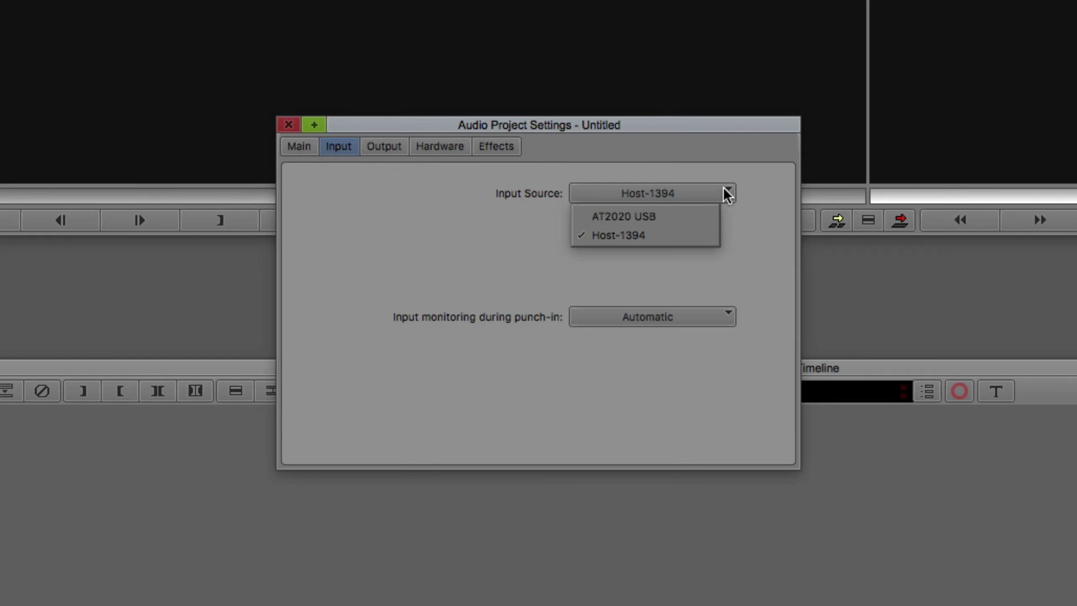
pyautogui.click(623, 217)
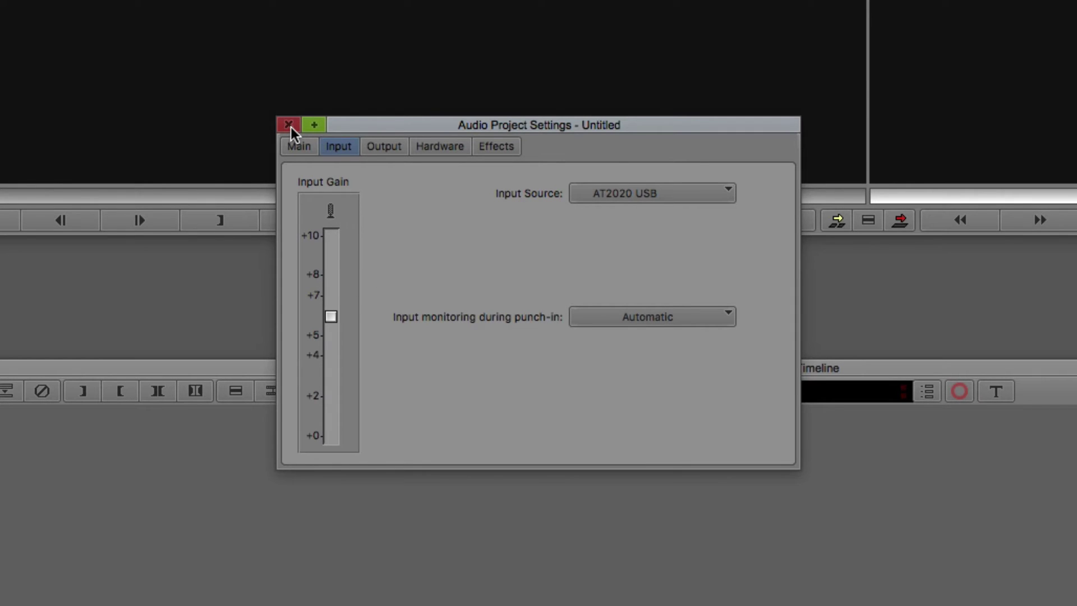
pyautogui.click(288, 126)
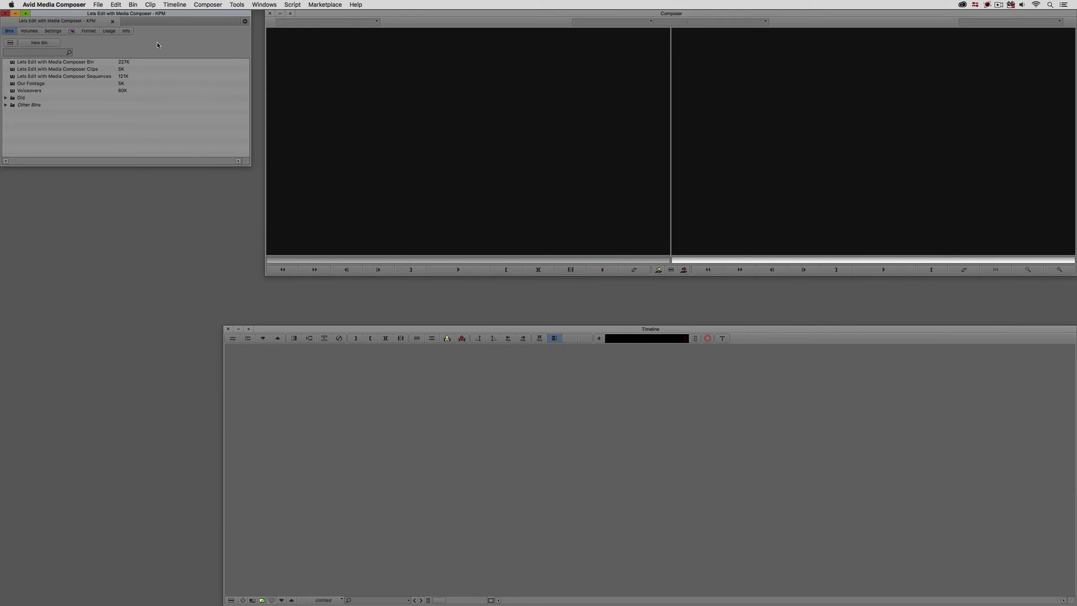
# Open the Voiceovers bin and move it aside, then bring up the Capture Tool above it
pyautogui.doubleClick(12, 92)
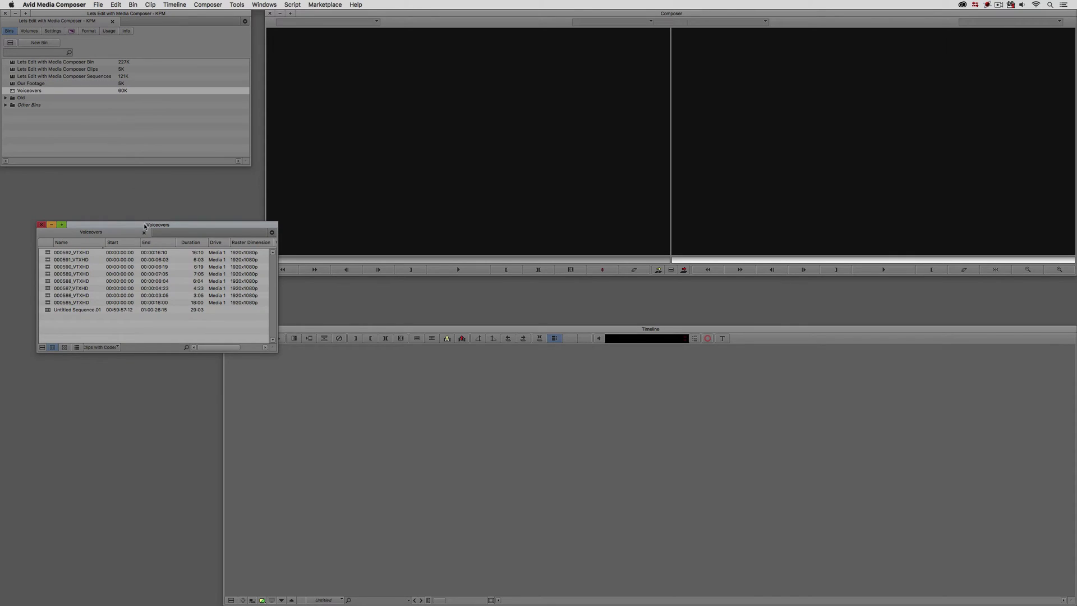
pyautogui.moveTo(145, 226); pyautogui.dragTo(119, 183)
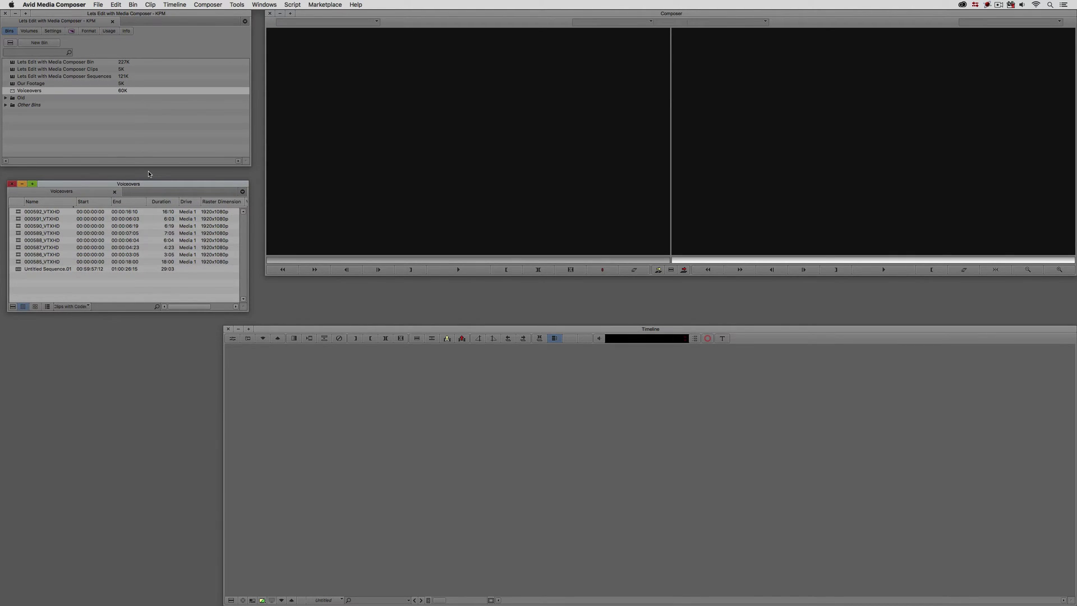
pyautogui.press('super+7')
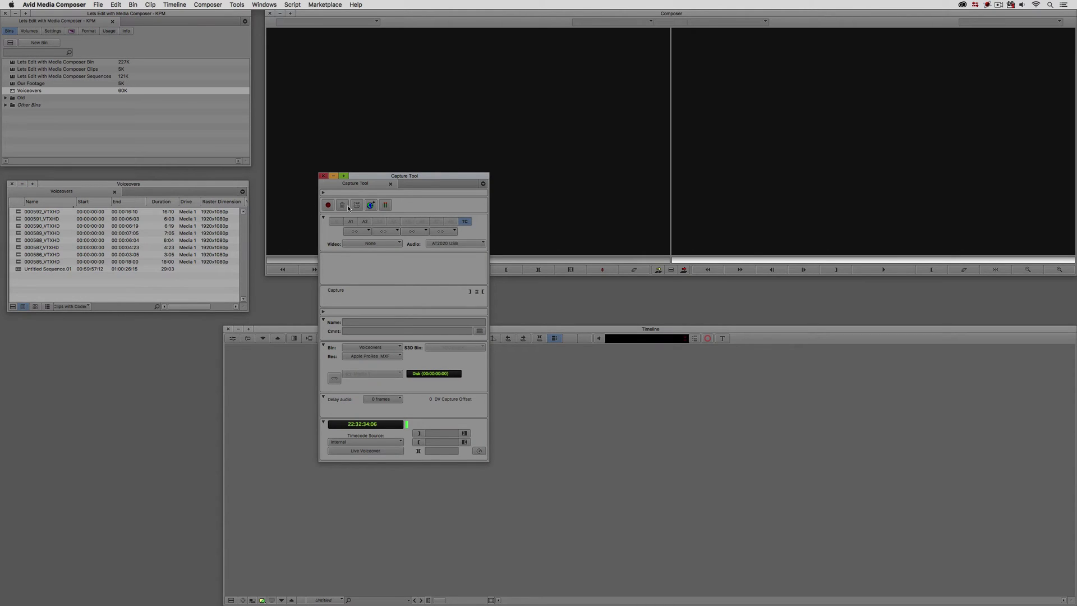
pyautogui.click(371, 204)
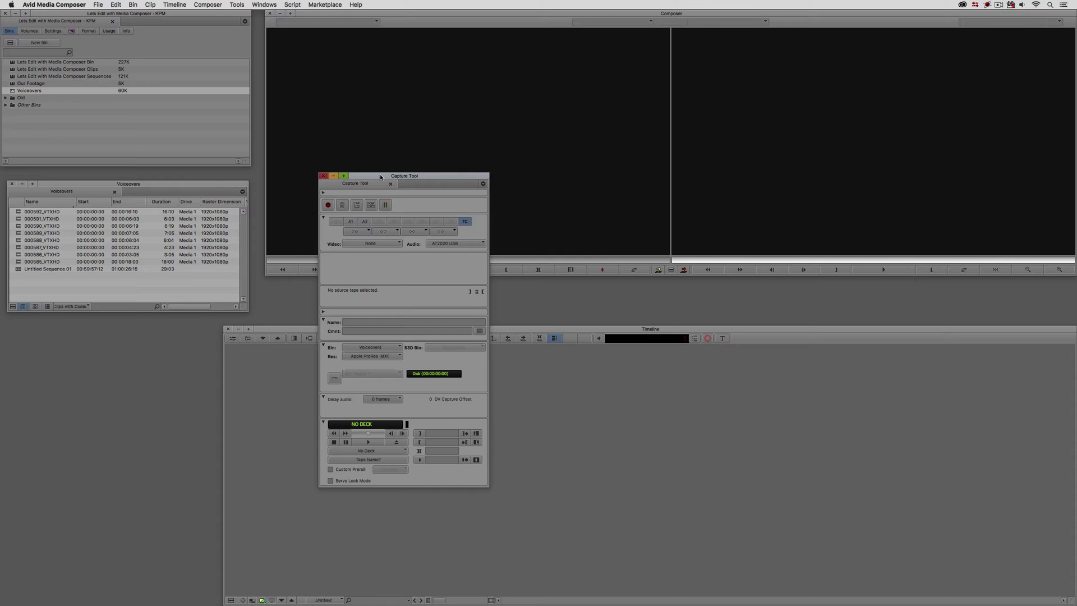
pyautogui.moveTo(380, 177); pyautogui.dragTo(367, 68)
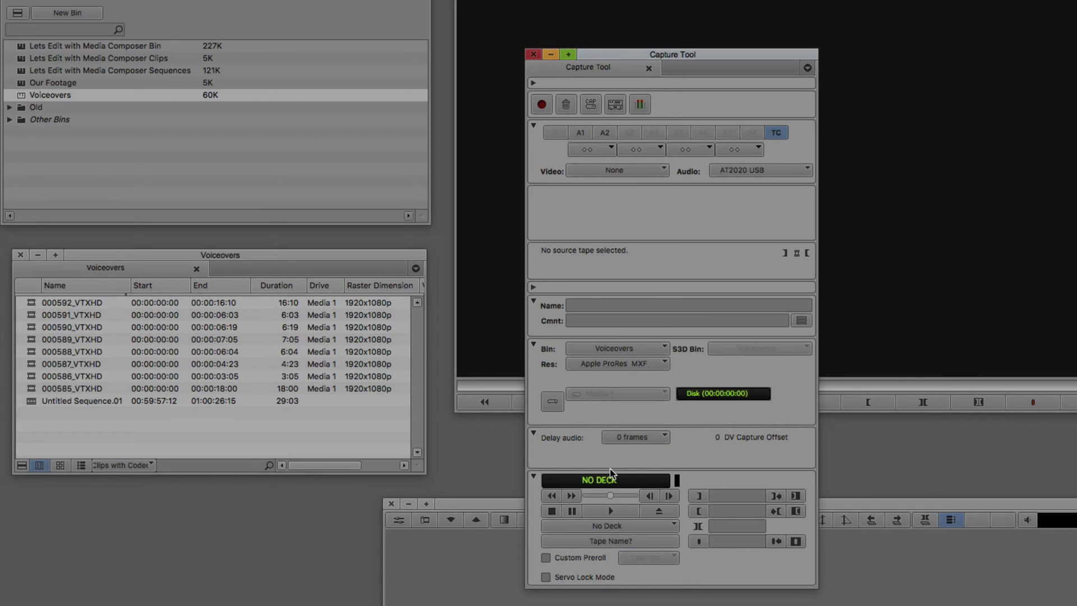
# Toggle the Capture Tool source from tape deck to Live Voiceover with internal timecode
pyautogui.click(615, 107)
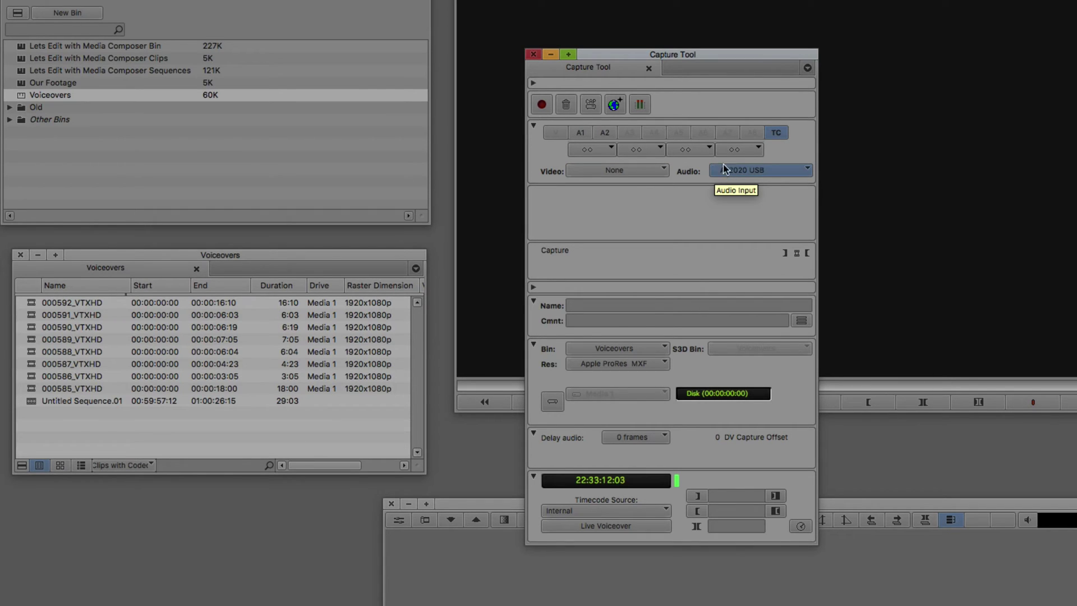
# Open and enlarge the Audio Tool meters beside the bin, and enable track A1 for capture
pyautogui.click(644, 106)
pyautogui.moveTo(665, 123); pyautogui.dragTo(422, 53)
pyautogui.moveTo(480, 250); pyautogui.dragTo(480, 445)
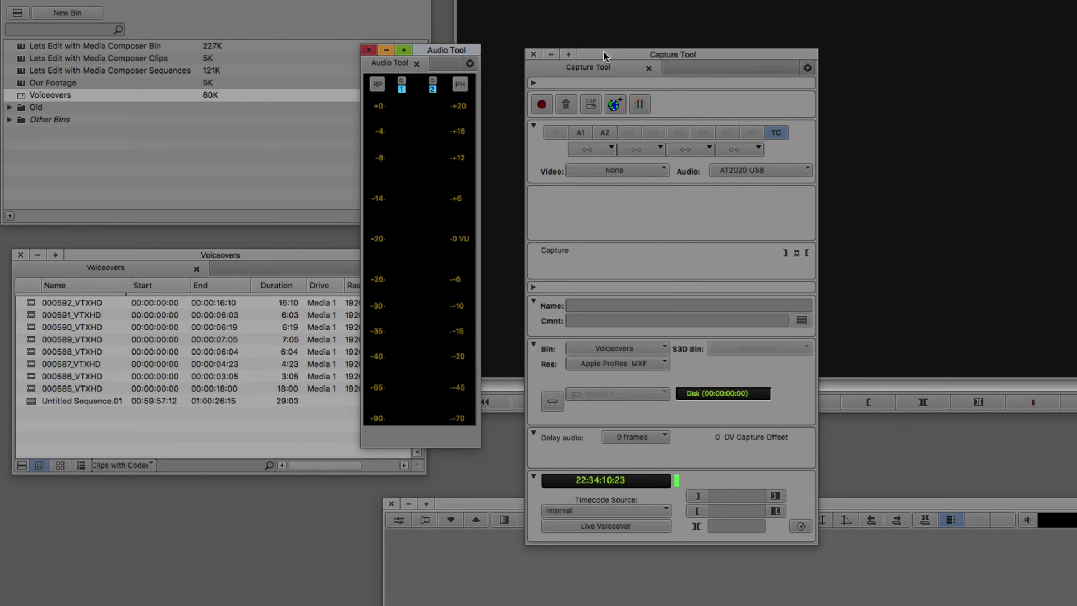
pyautogui.moveTo(603, 50); pyautogui.dragTo(639, 38)
pyautogui.click(615, 120)
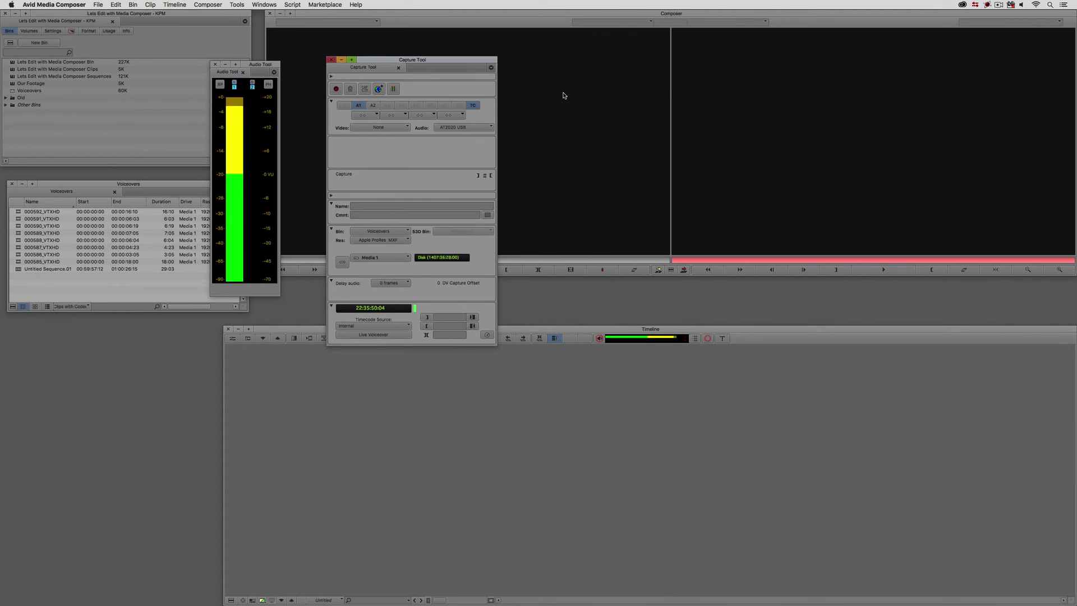
# Drag the Audio Project Input Gain slider down slightly, then close the settings
pyautogui.click(61, 31)
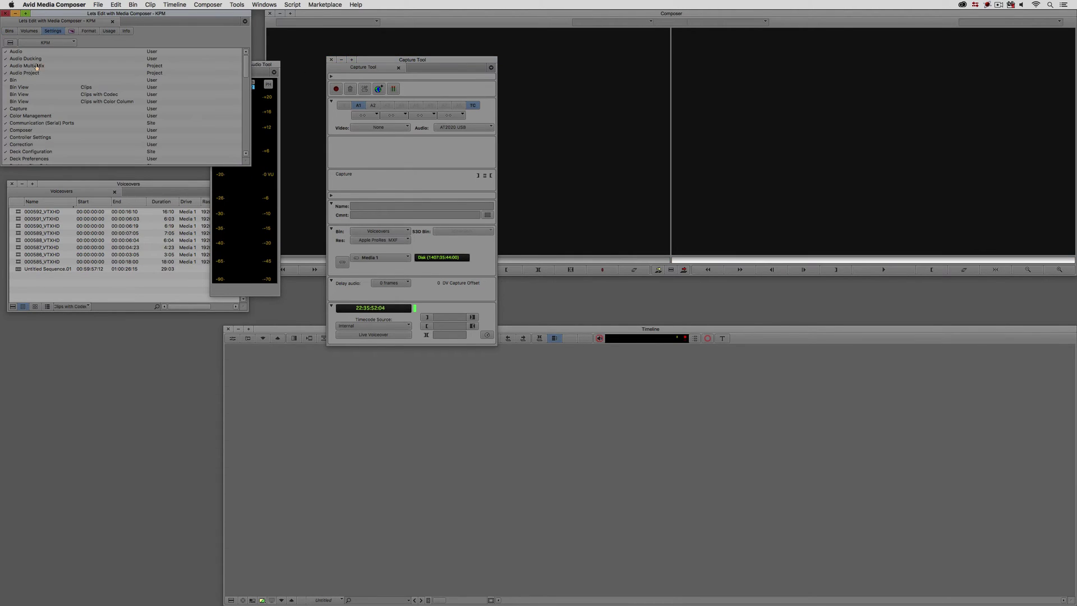
pyautogui.doubleClick(15, 74)
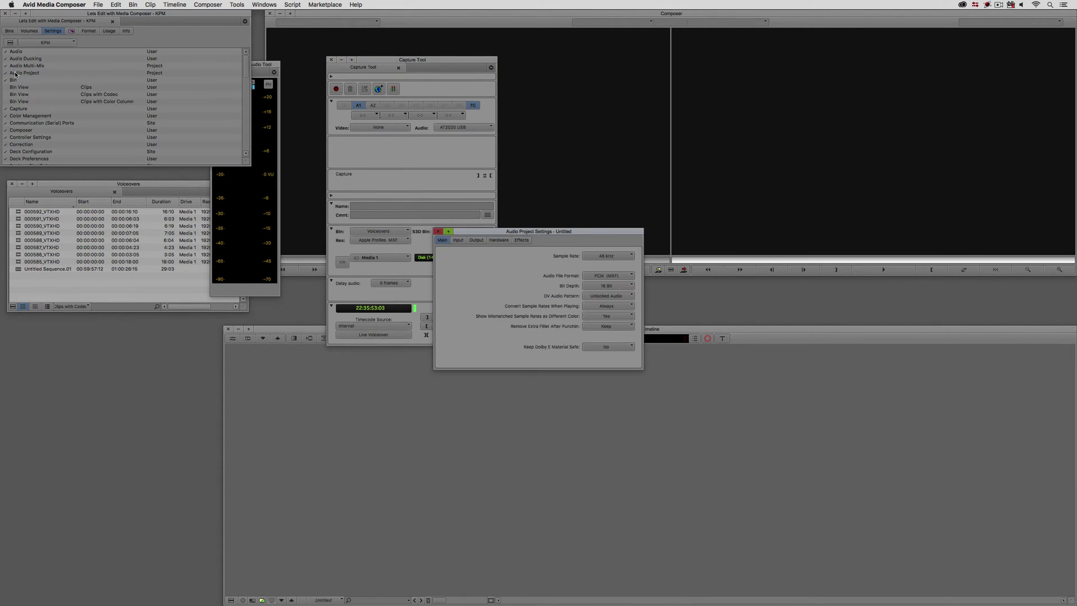
pyautogui.click(458, 241)
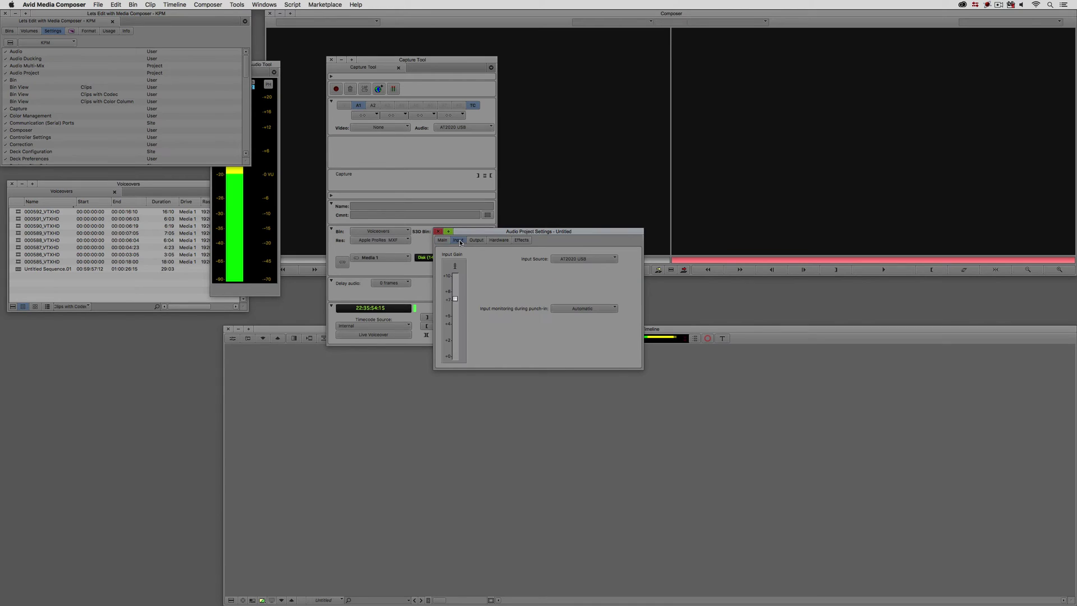
pyautogui.click(260, 64)
pyautogui.moveTo(260, 65); pyautogui.dragTo(303, 79)
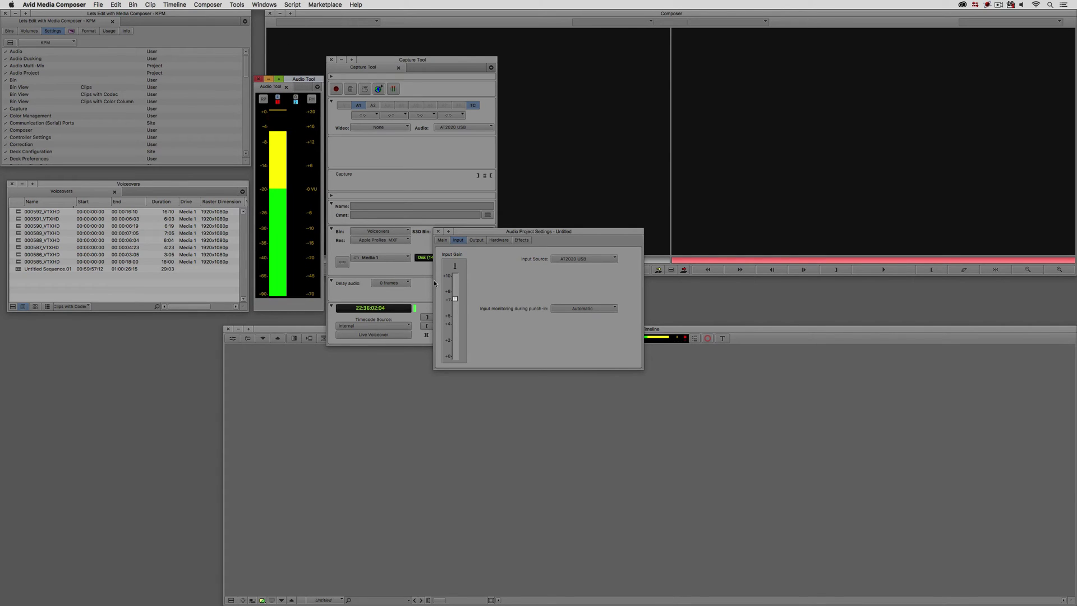
pyautogui.click(455, 301)
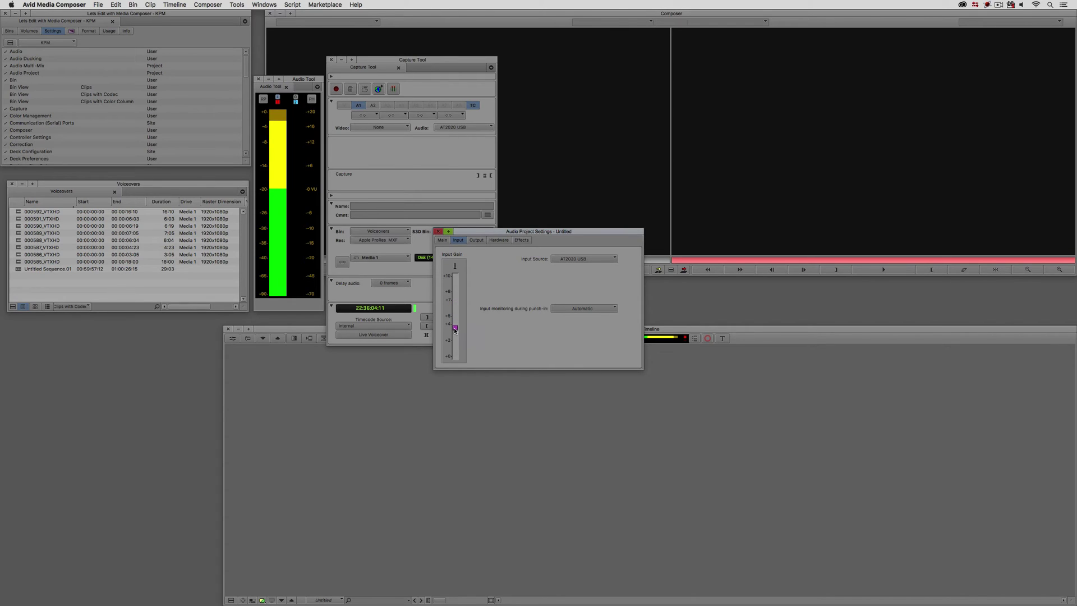
pyautogui.moveTo(455, 329); pyautogui.dragTo(456, 332)
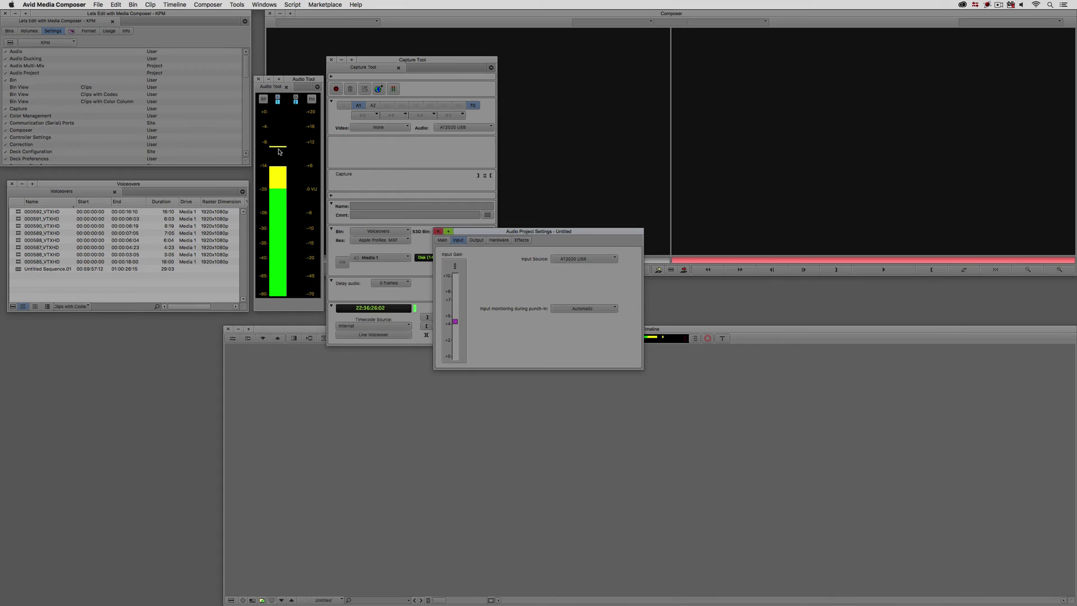
pyautogui.click(438, 232)
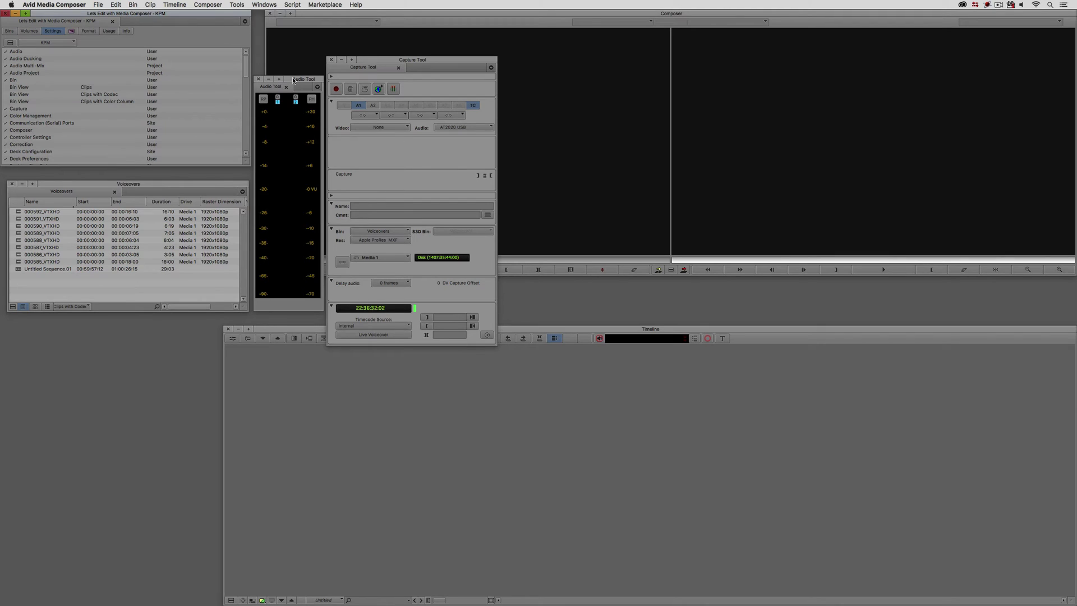
# Name the clip 'Voice Over Clip 1', record the voice-over from the microphone, and stop capturing
pyautogui.click(369, 58)
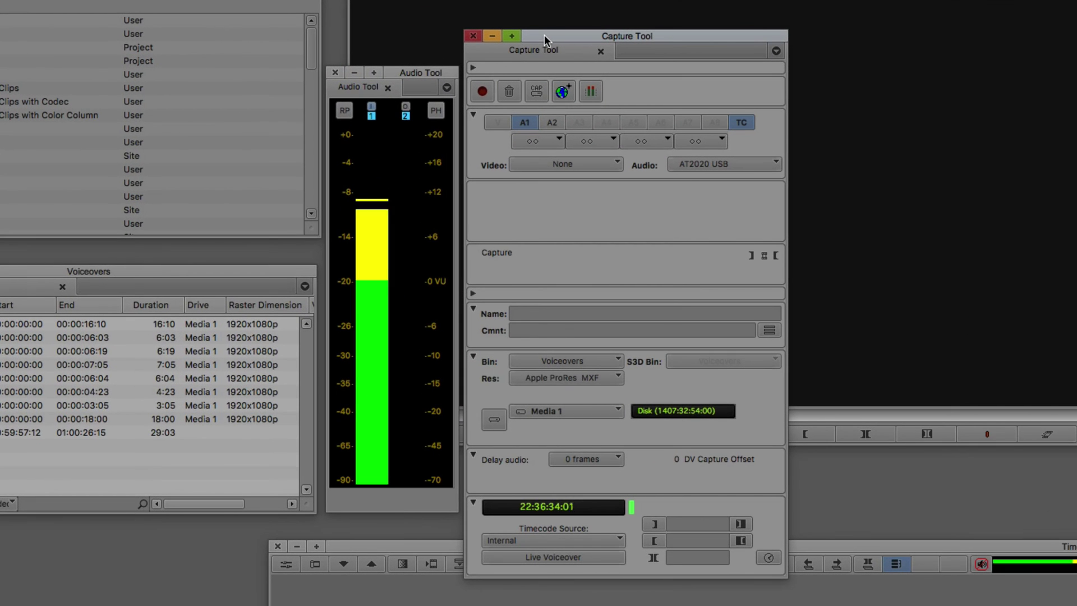
pyautogui.click(482, 92)
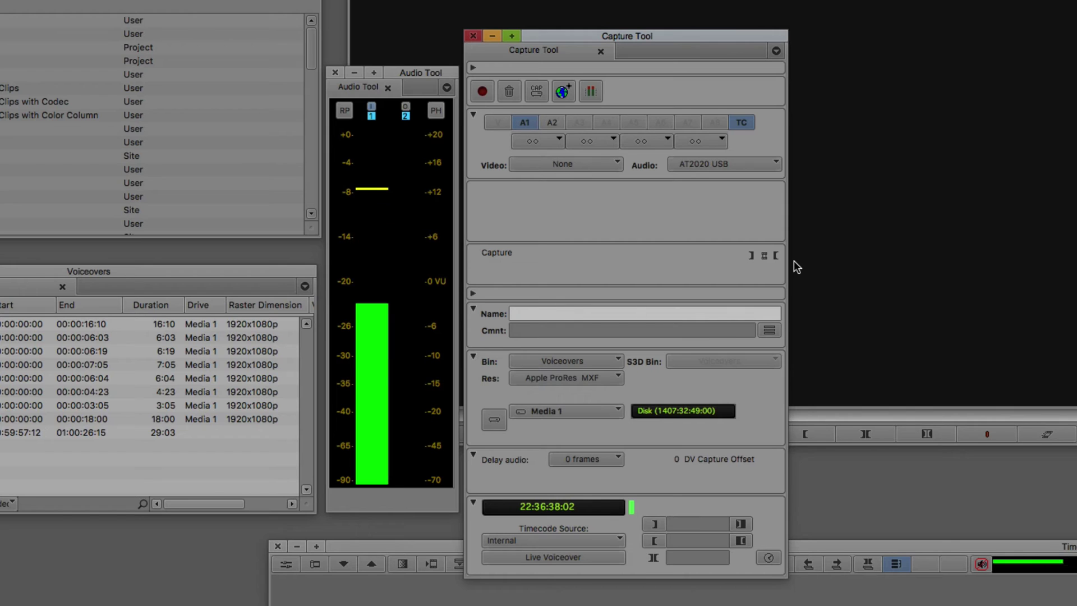
pyautogui.write('Voice O')
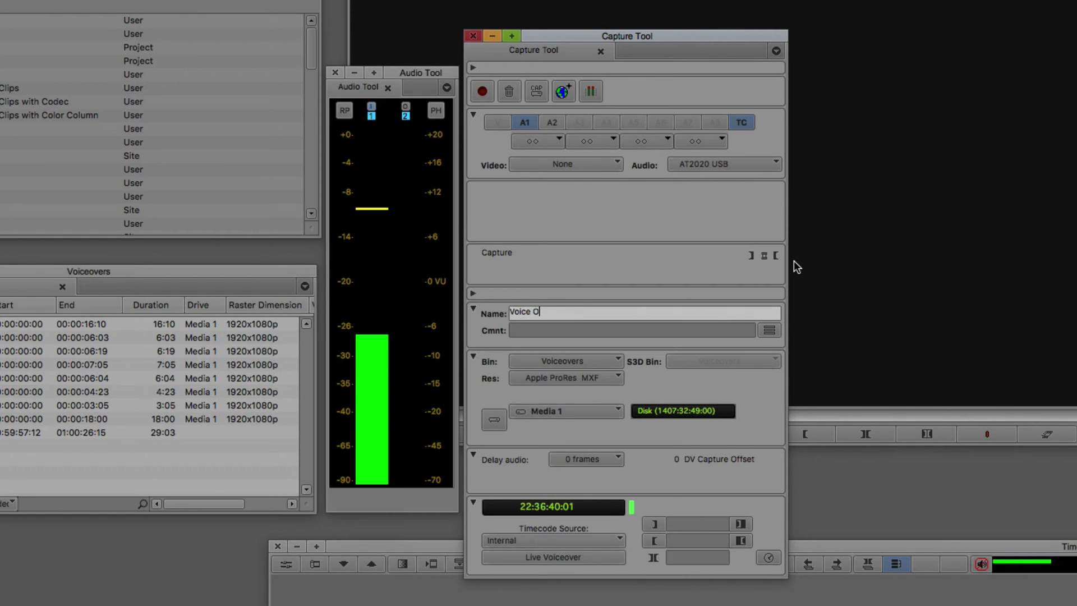
pyautogui.write('Ver Clip 1')
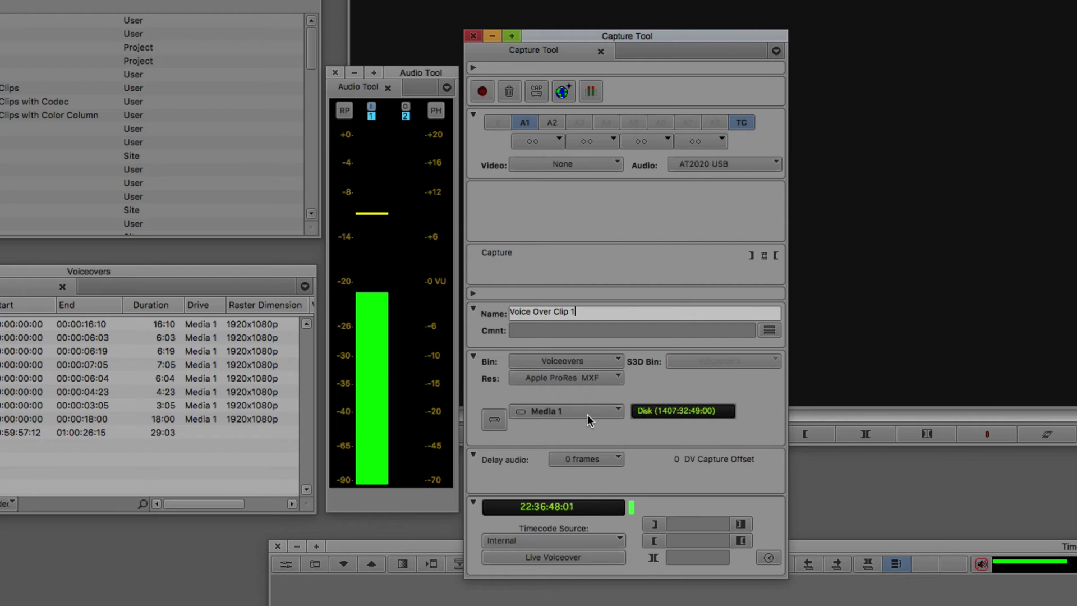
pyautogui.click(490, 99)
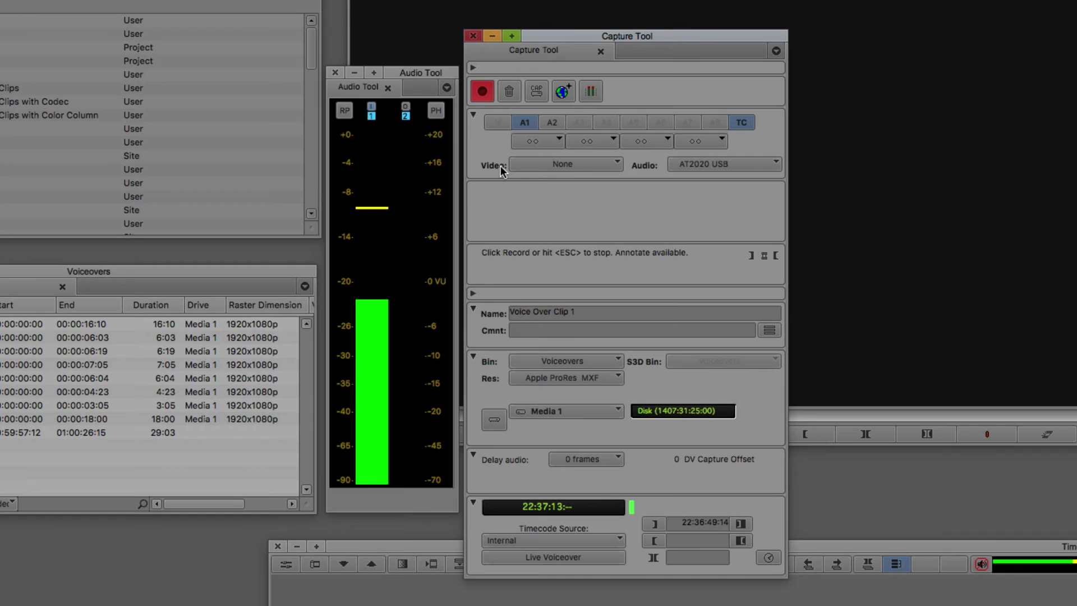
pyautogui.click(482, 91)
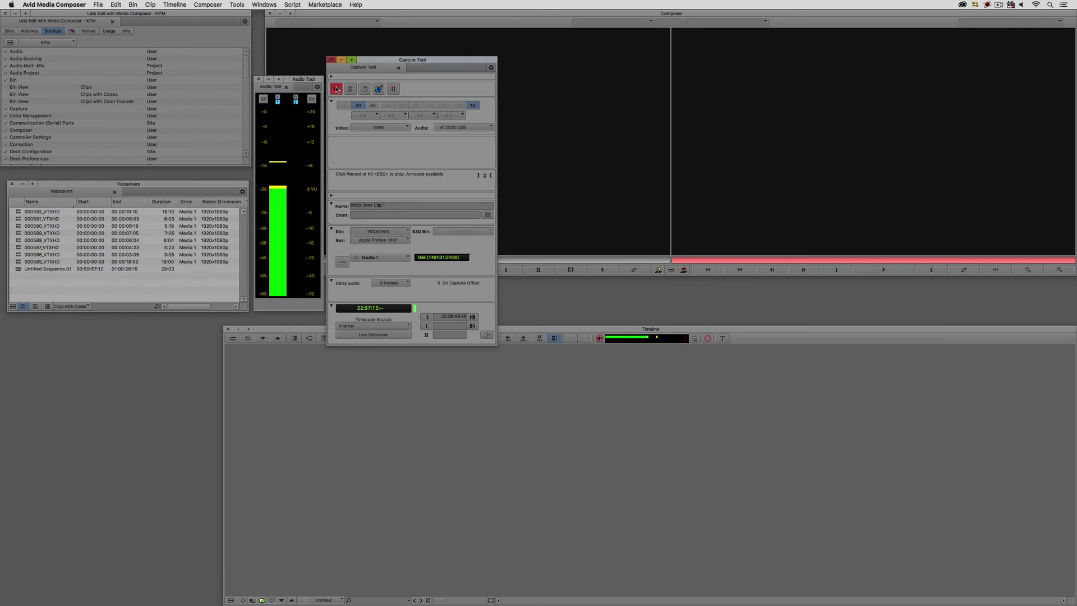
pyautogui.click(335, 89)
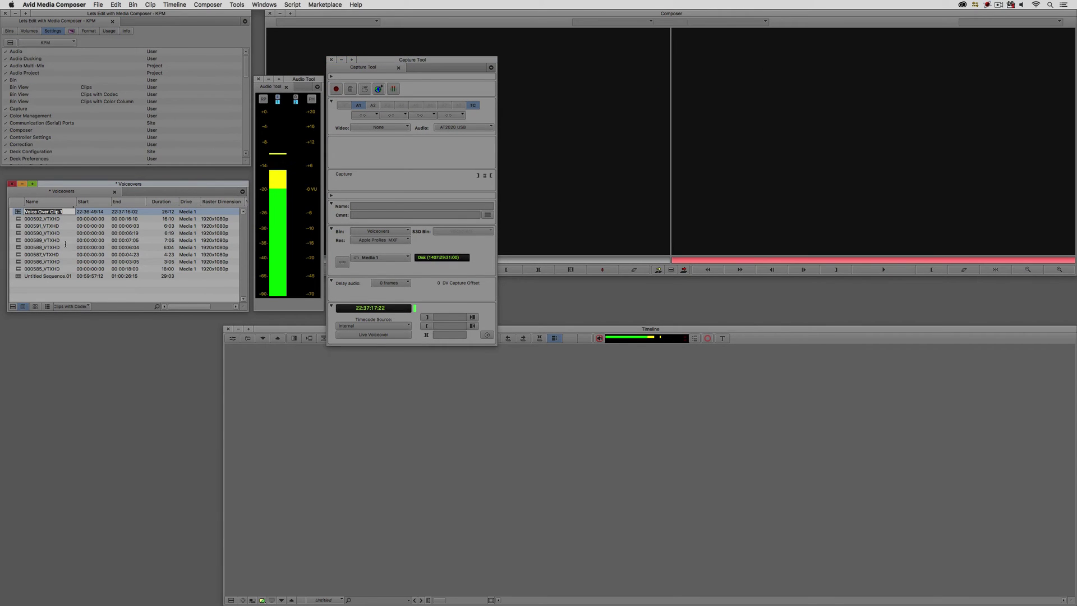
# Close the meters and Capture Tool, edit Voice Over Clip 1 into a new sequence, and show A1's waveform
pyautogui.click(259, 79)
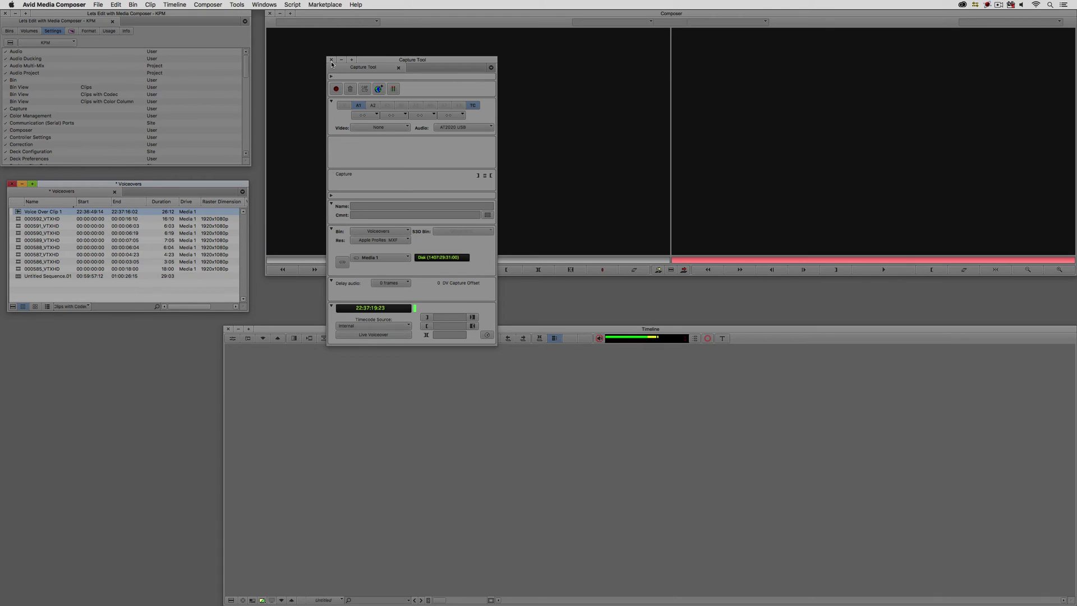
pyautogui.click(331, 60)
pyautogui.moveTo(18, 215); pyautogui.dragTo(461, 180)
pyautogui.press('v')
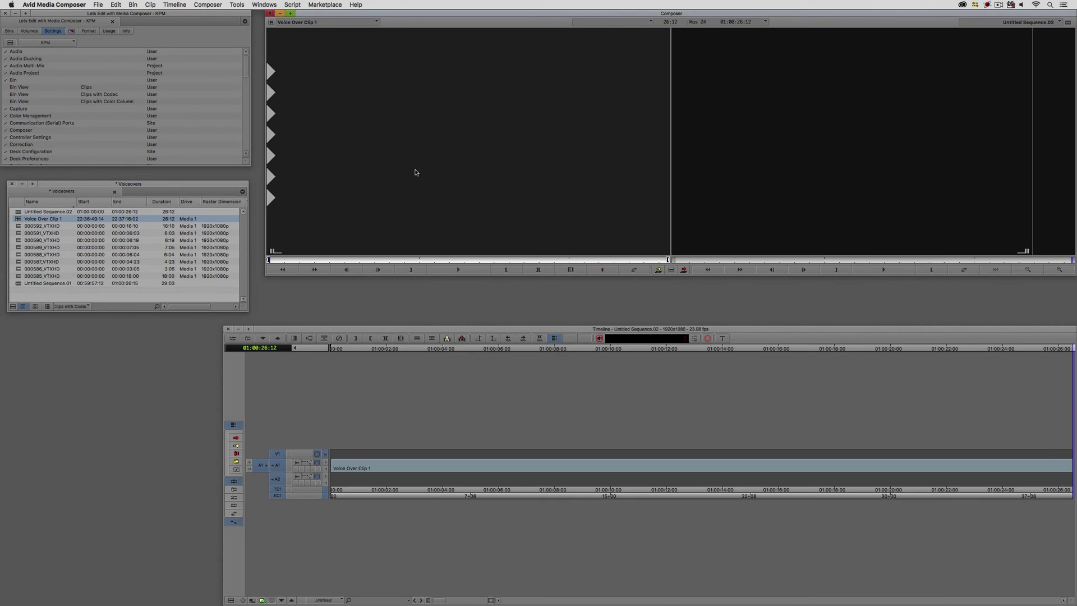
pyautogui.click(454, 473)
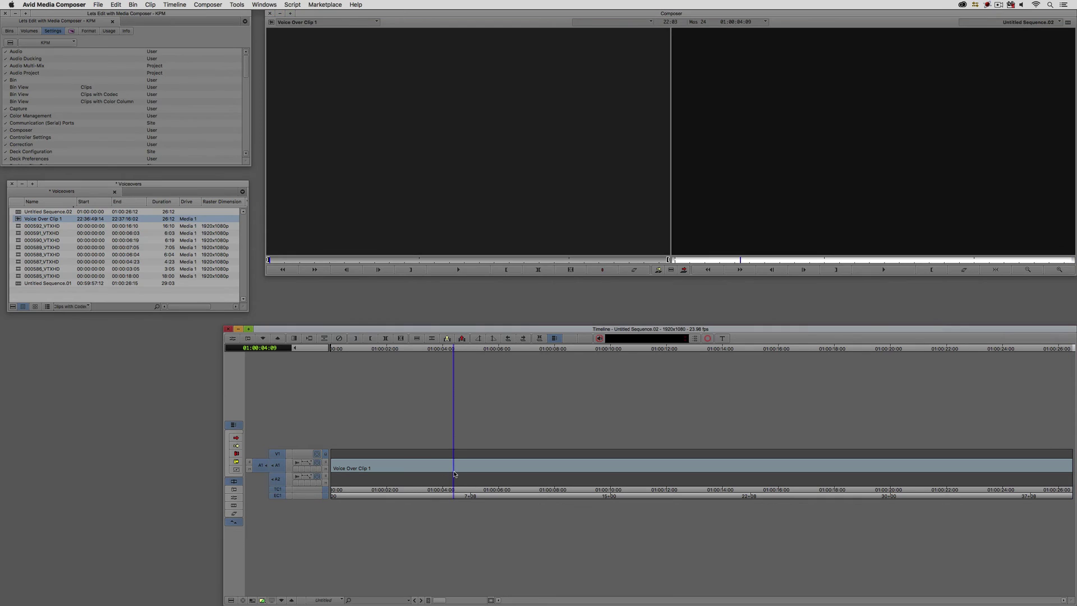
pyautogui.click(299, 463)
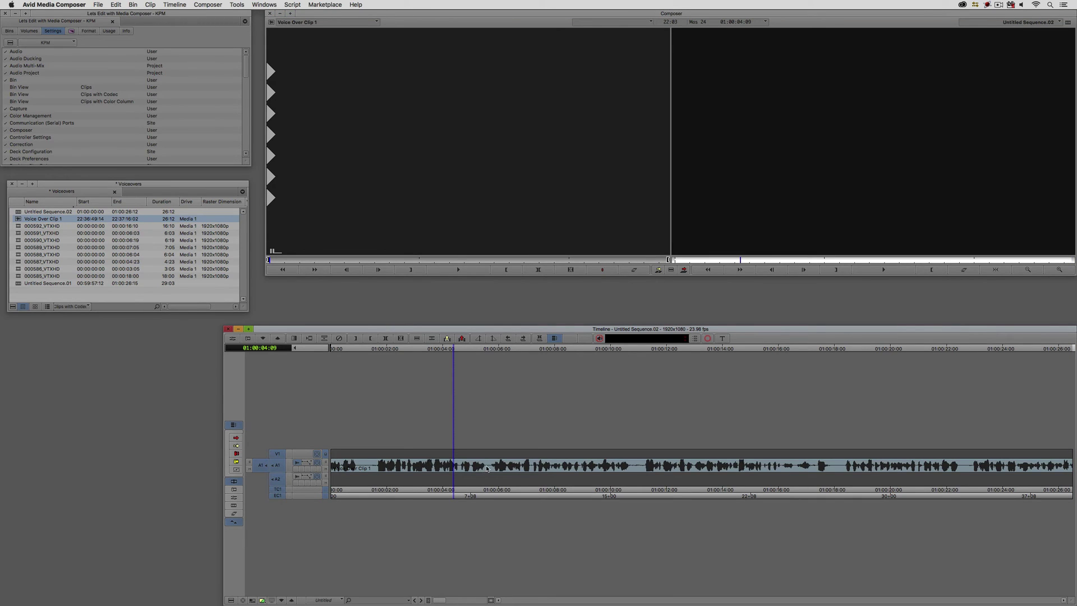
pyautogui.moveTo(484, 468); pyautogui.dragTo(301, 463)
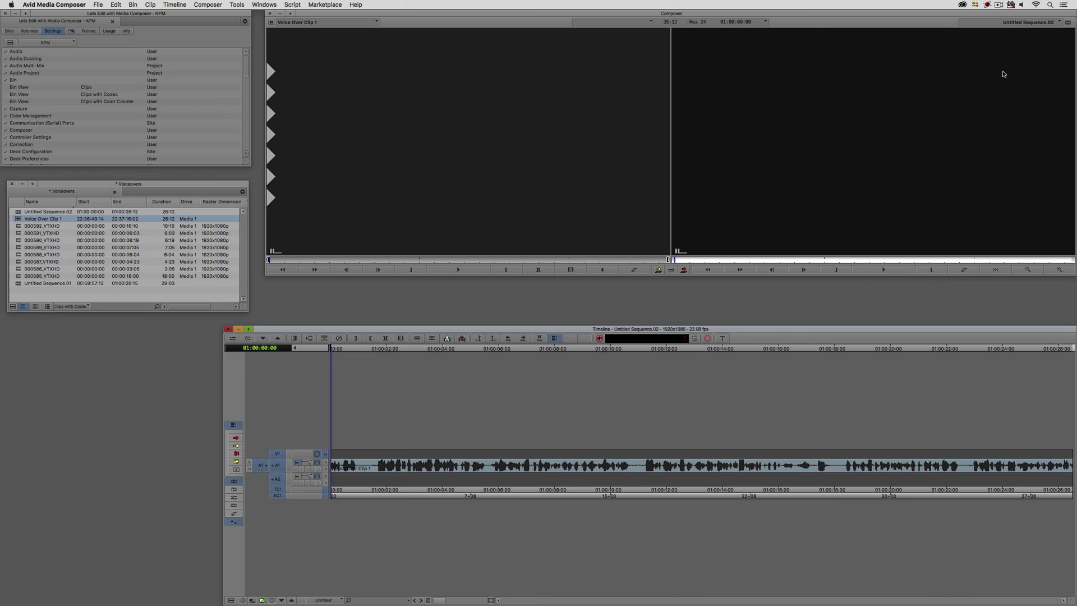
# Raise the system playback volume and play back the recorded voice-over
pyautogui.click(1022, 4)
pyautogui.click(1023, 49)
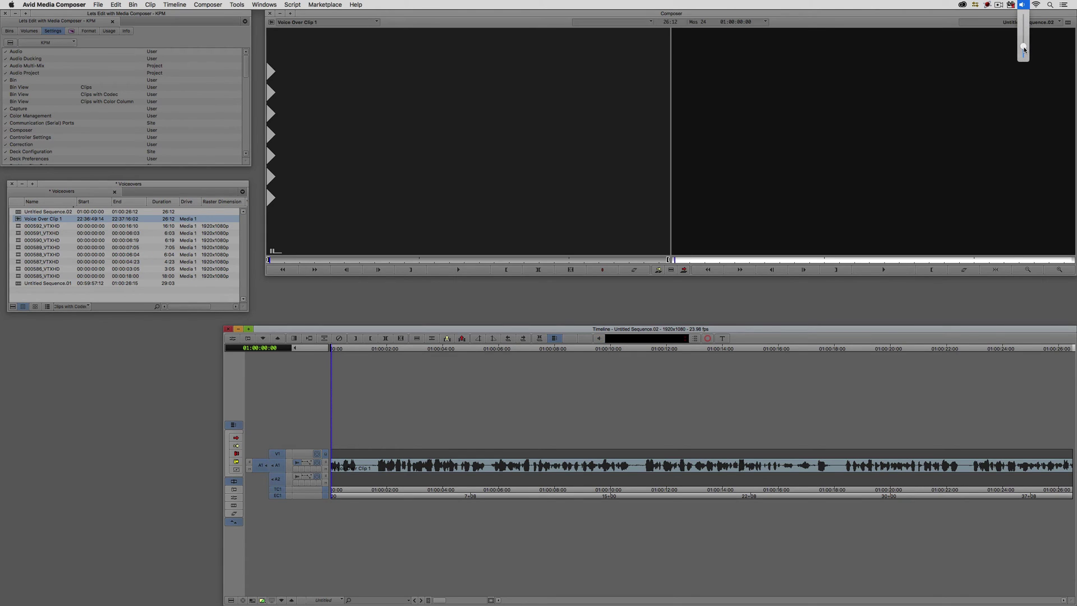
pyautogui.click(812, 223)
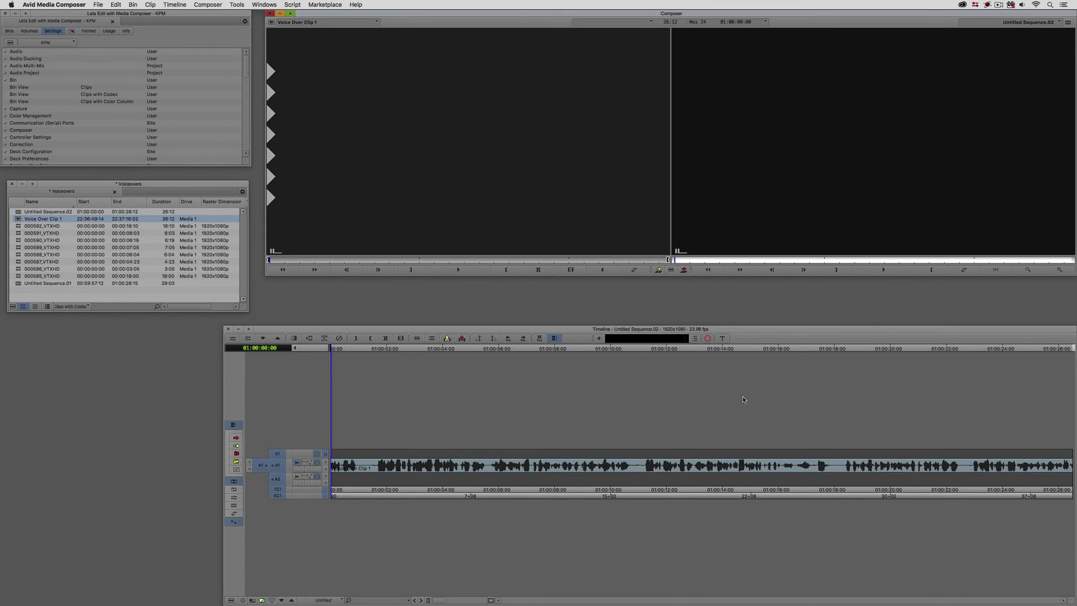
pyautogui.press('space')
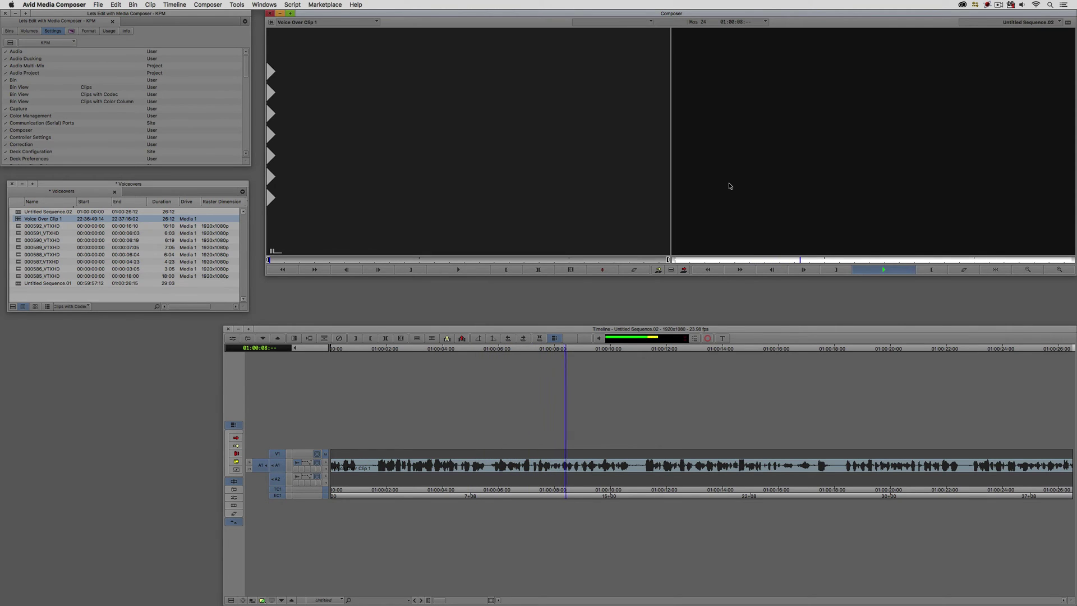
pyautogui.press('space')
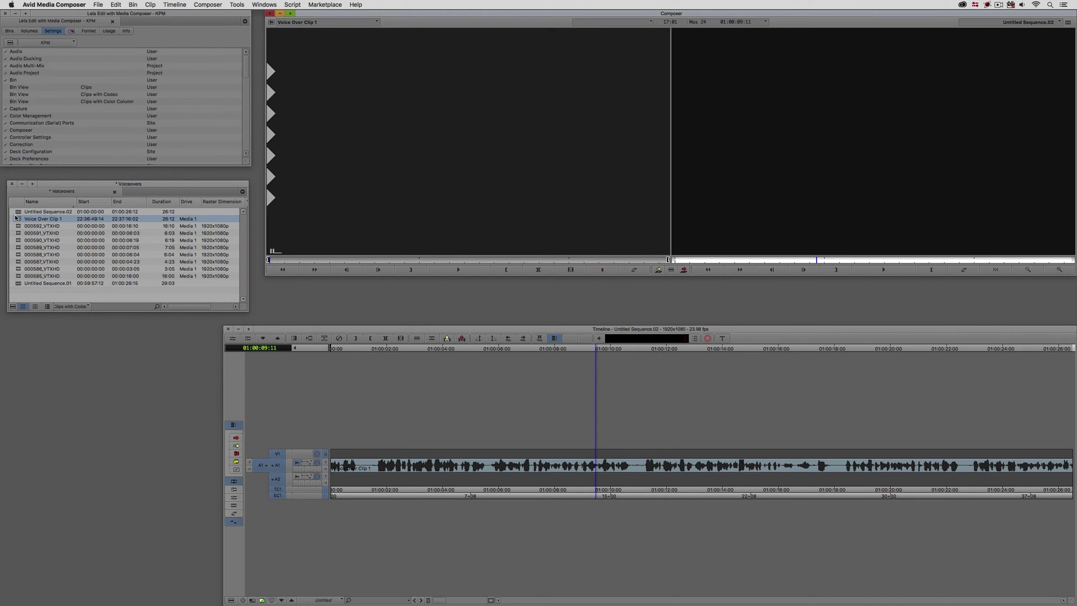
# Delete Voice Over Clip 1 together with its master clip and media file
pyautogui.click(159, 221)
pyautogui.press('Delete')
pyautogui.click(499, 251)
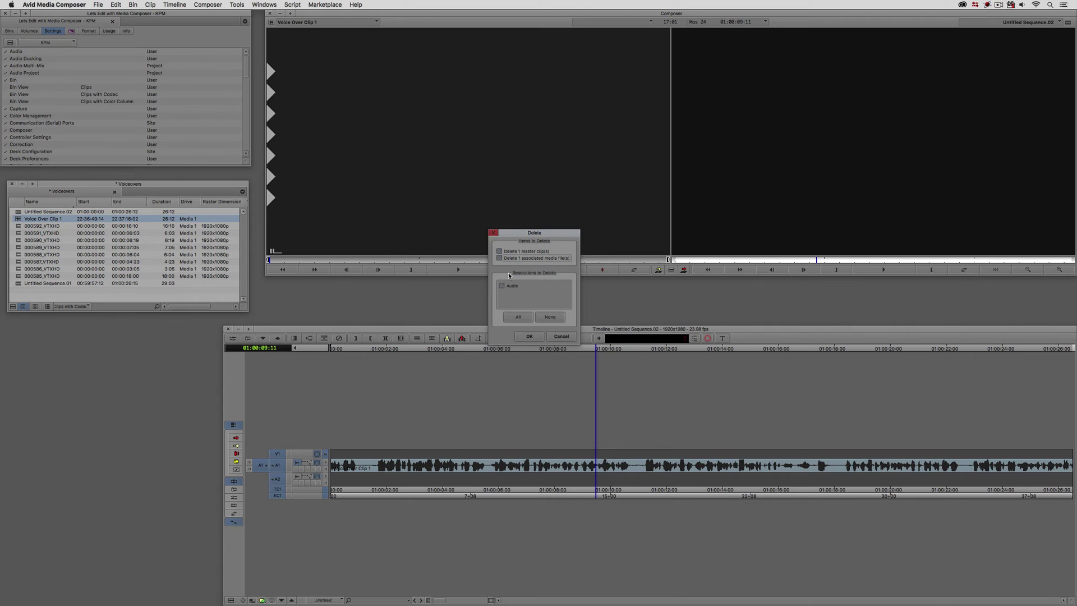
pyautogui.click(529, 336)
pyautogui.click(520, 312)
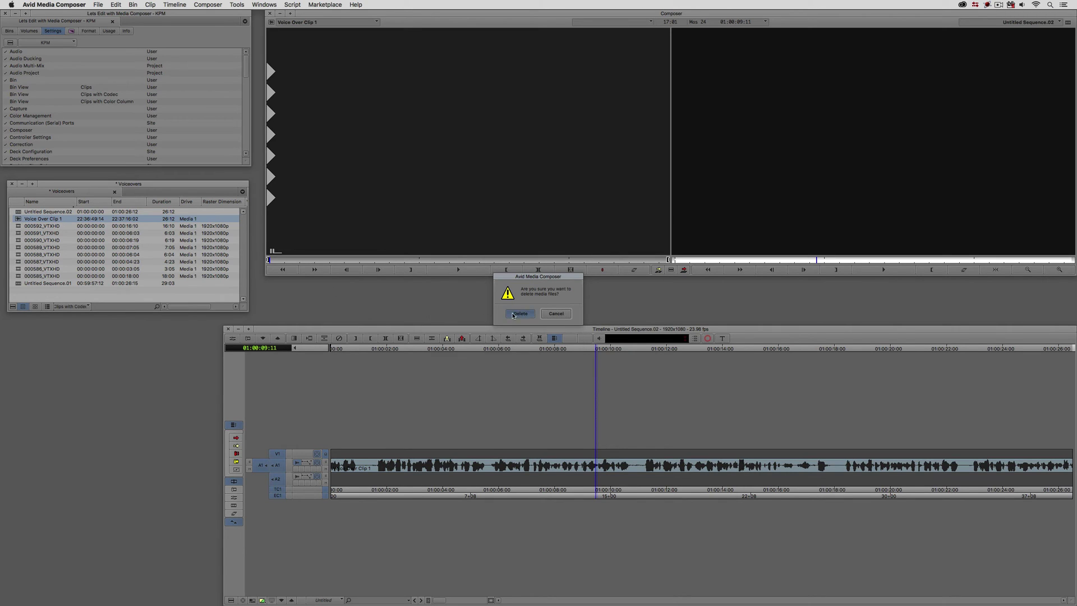
# Delete the Untitled Sequence.02 sequence from the bin
pyautogui.click(20, 214)
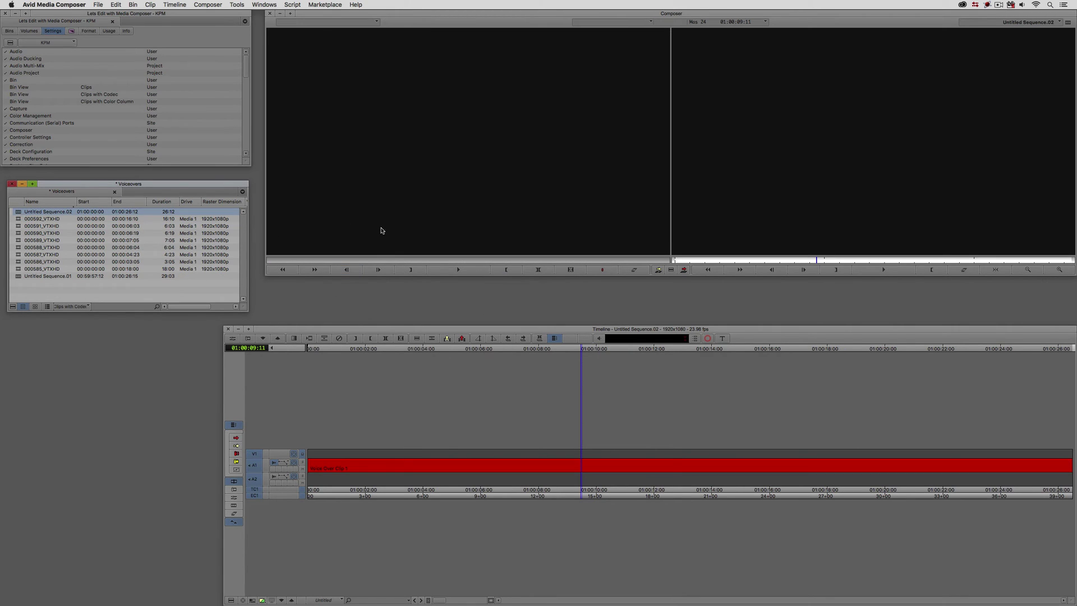
pyautogui.press('Delete')
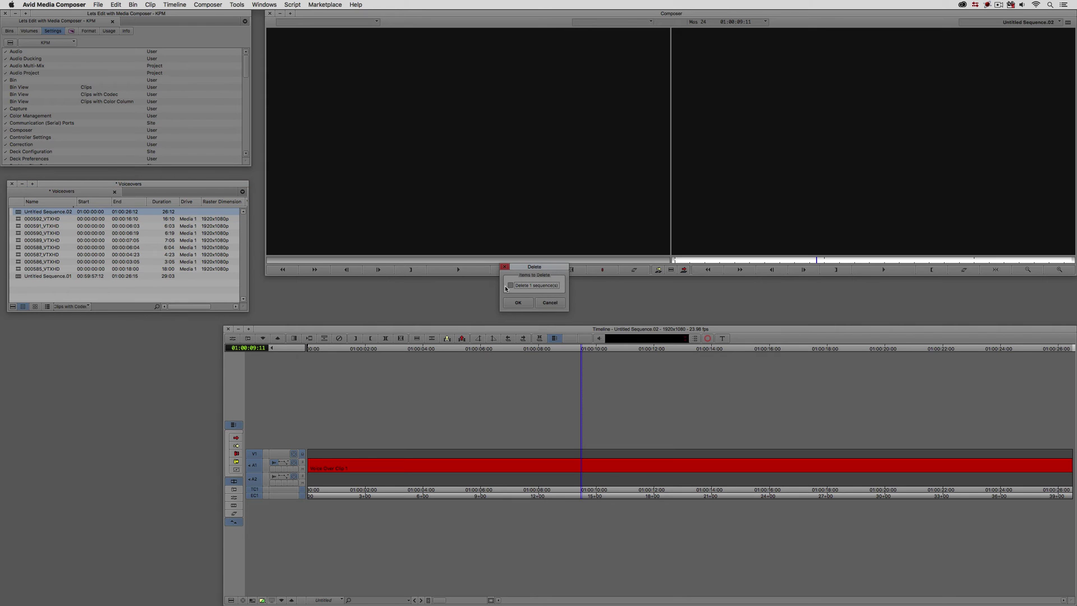
pyautogui.click(517, 303)
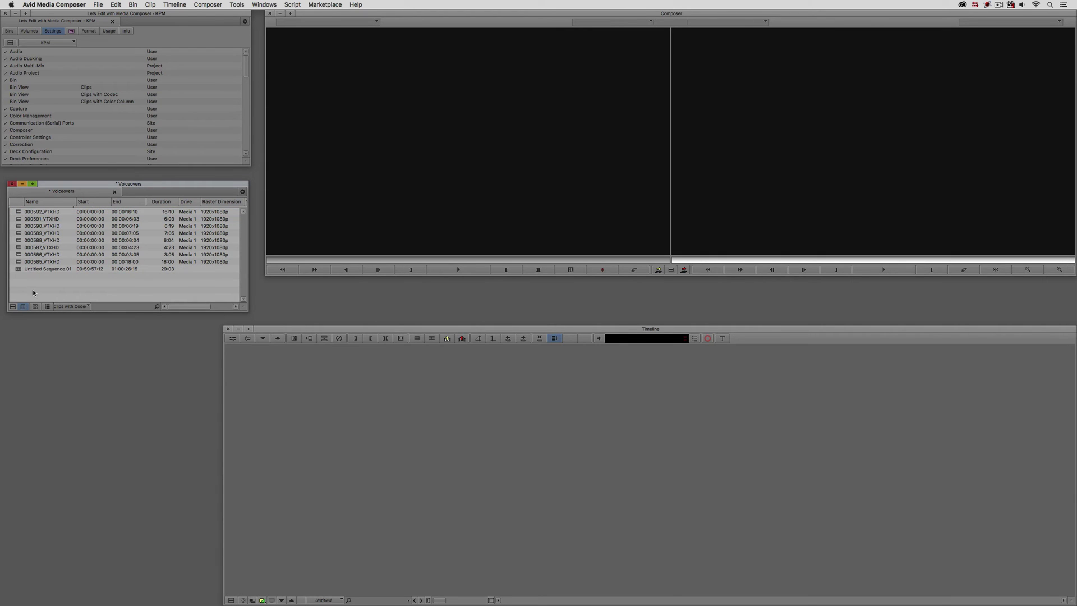
# Open Untitled Sequence.01, remove the offline audio on A1, and cut off the sequence tail
pyautogui.doubleClick(19, 270)
pyautogui.click(402, 471)
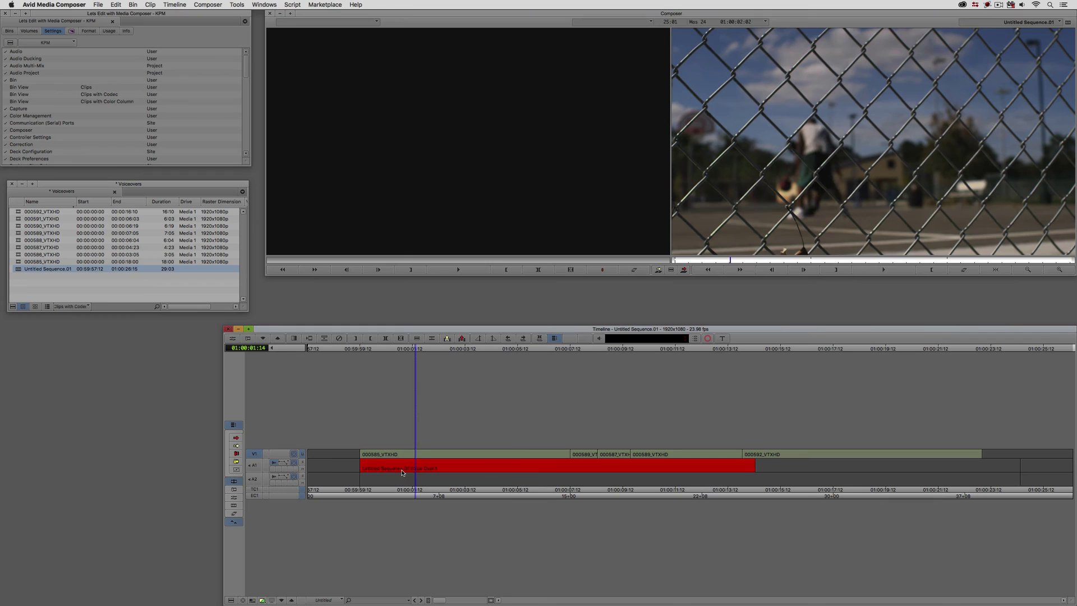
pyautogui.click(260, 469)
pyautogui.click(254, 454)
pyautogui.press('t')
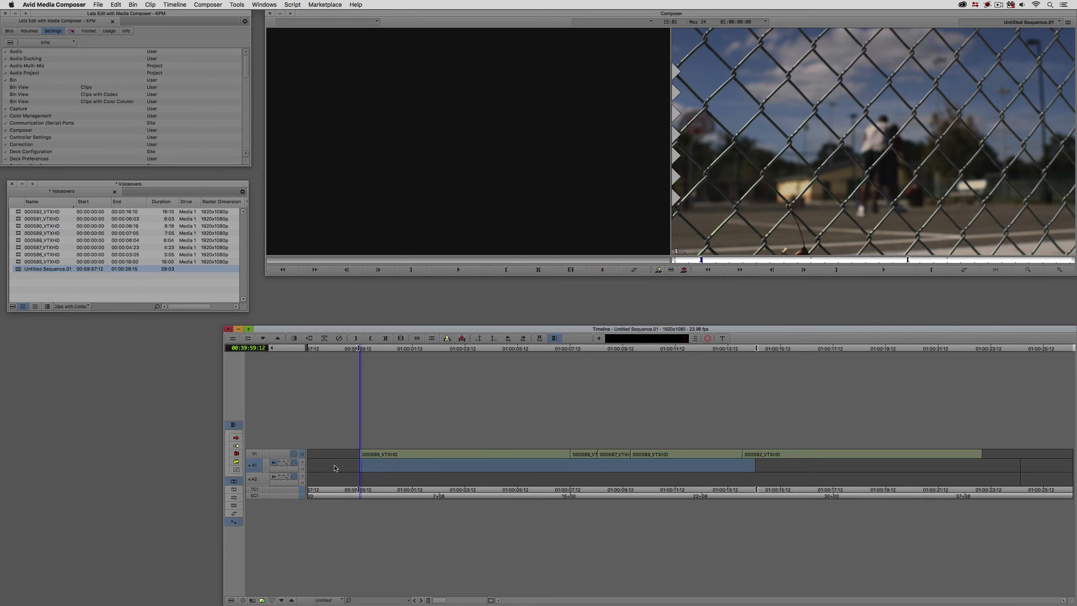
pyautogui.press('x')
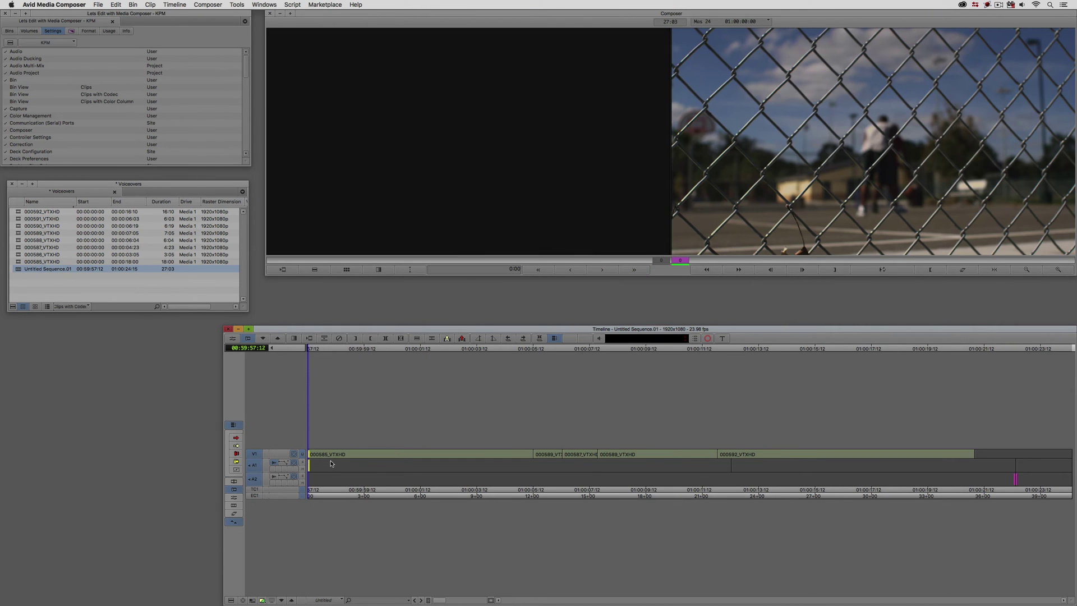
pyautogui.moveTo(331, 464); pyautogui.dragTo(959, 478)
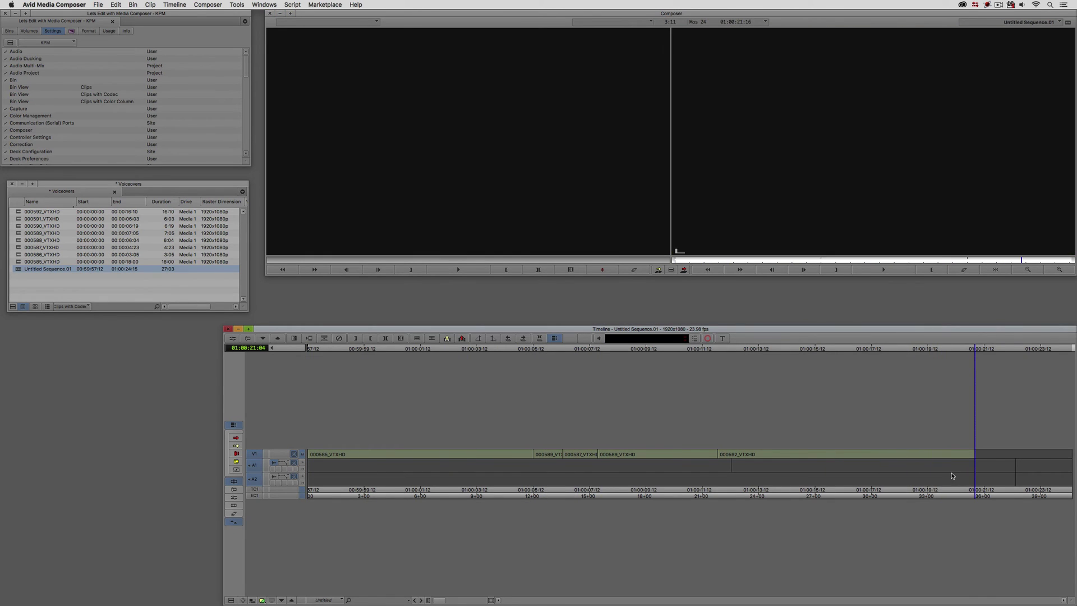
pyautogui.press('i')
pyautogui.press('x')
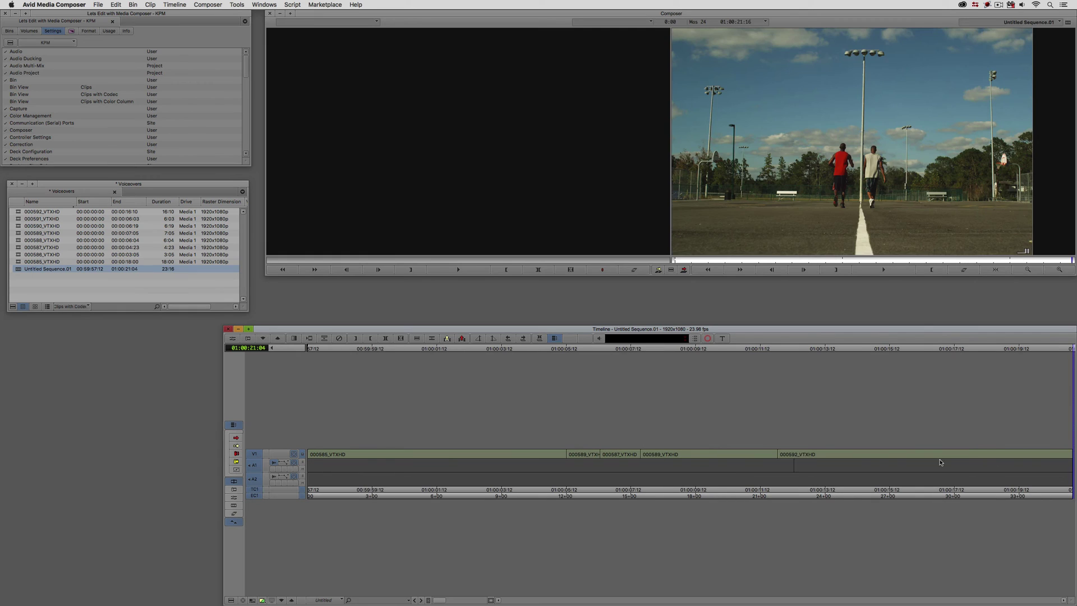
# Play the basketball sequence from the start, recheck a shot, and return the playhead to the beginning
pyautogui.click(396, 464)
pyautogui.press('Home')
pyautogui.press('space')
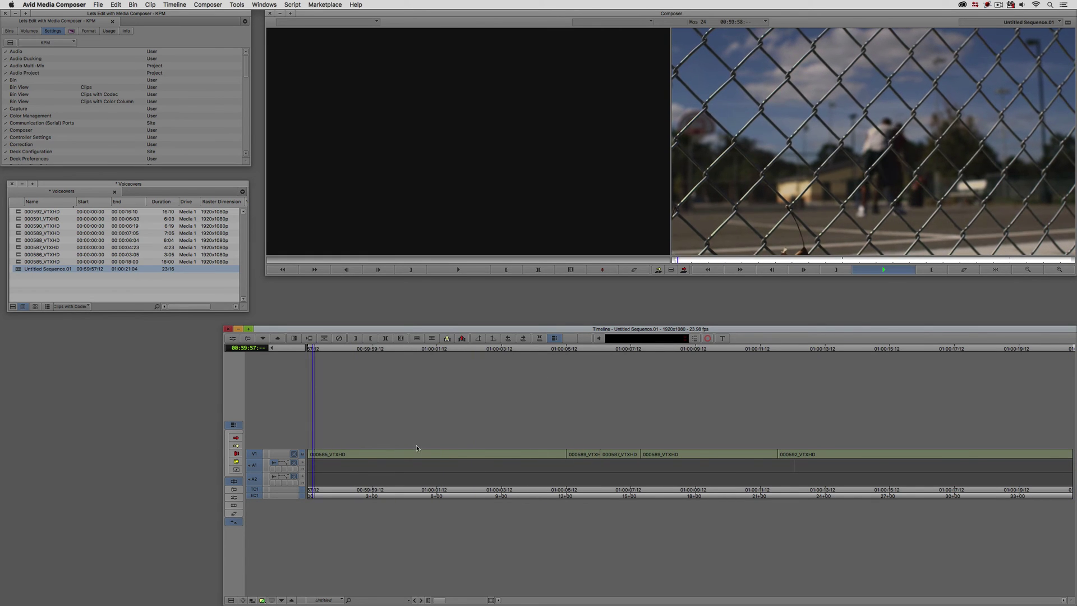
pyautogui.click(465, 453)
pyautogui.press('space')
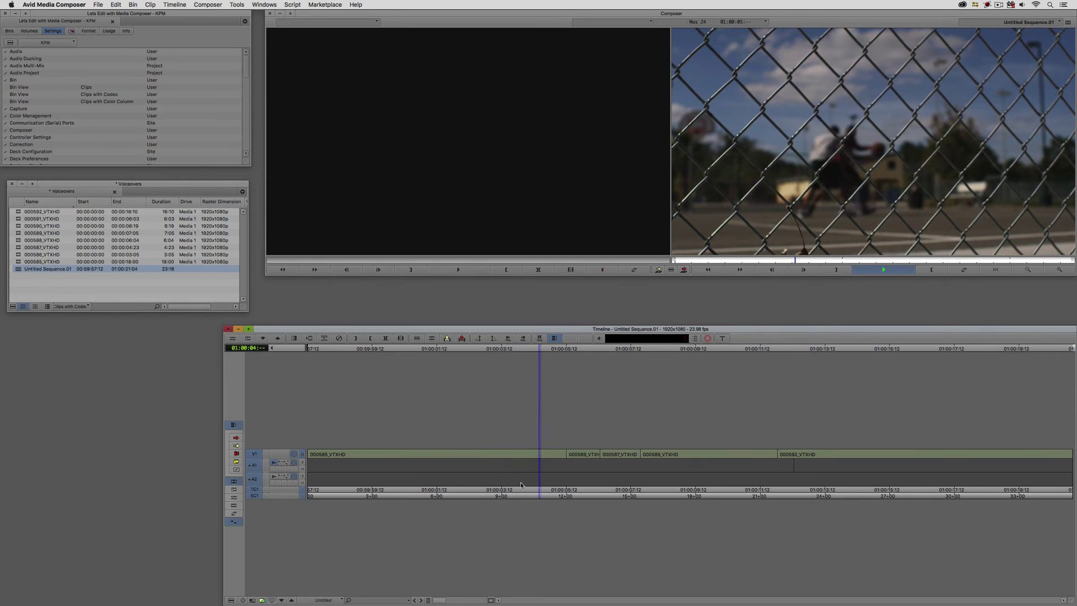
pyautogui.press('space')
pyautogui.press('1')
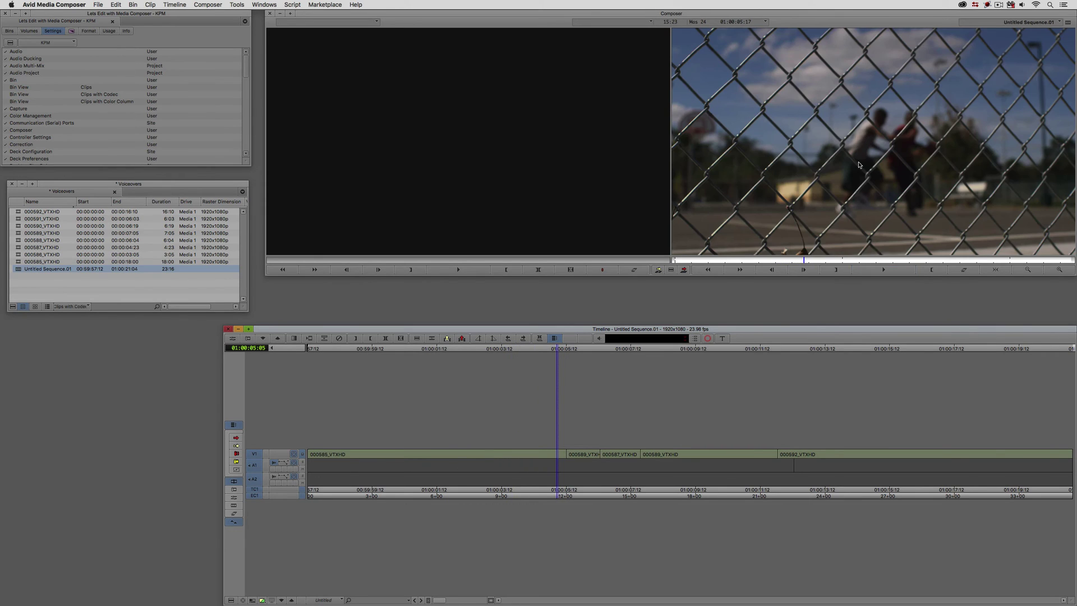
pyautogui.press('2')
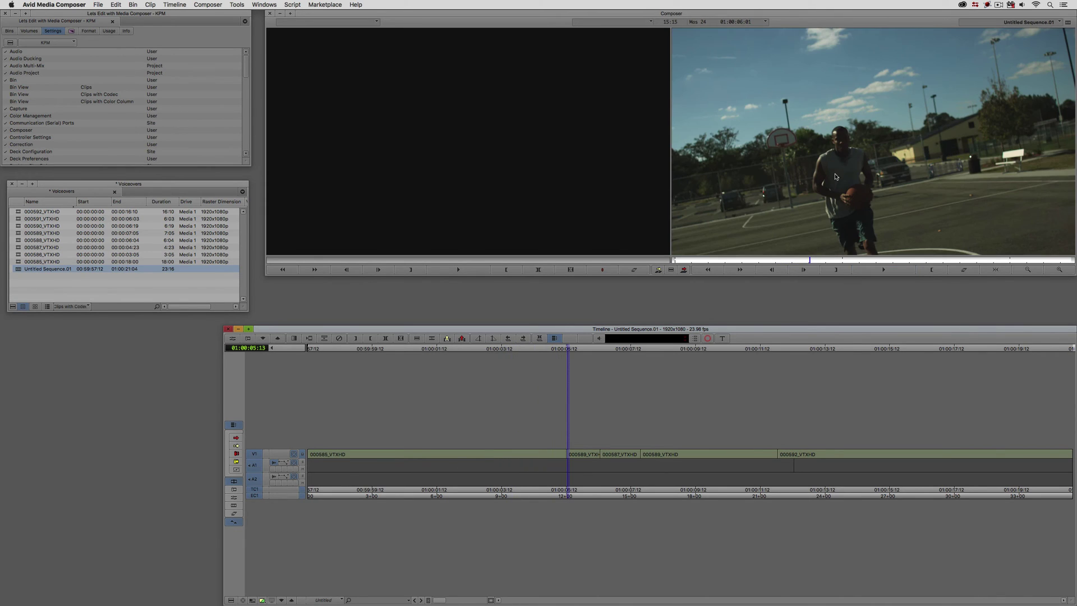
pyautogui.press('space')
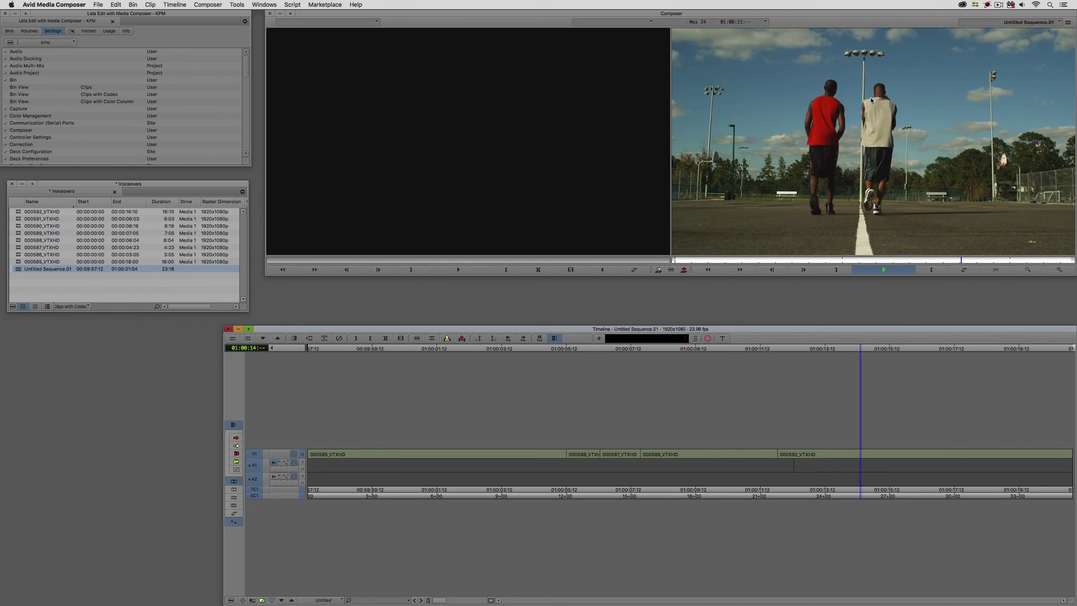
pyautogui.press('space')
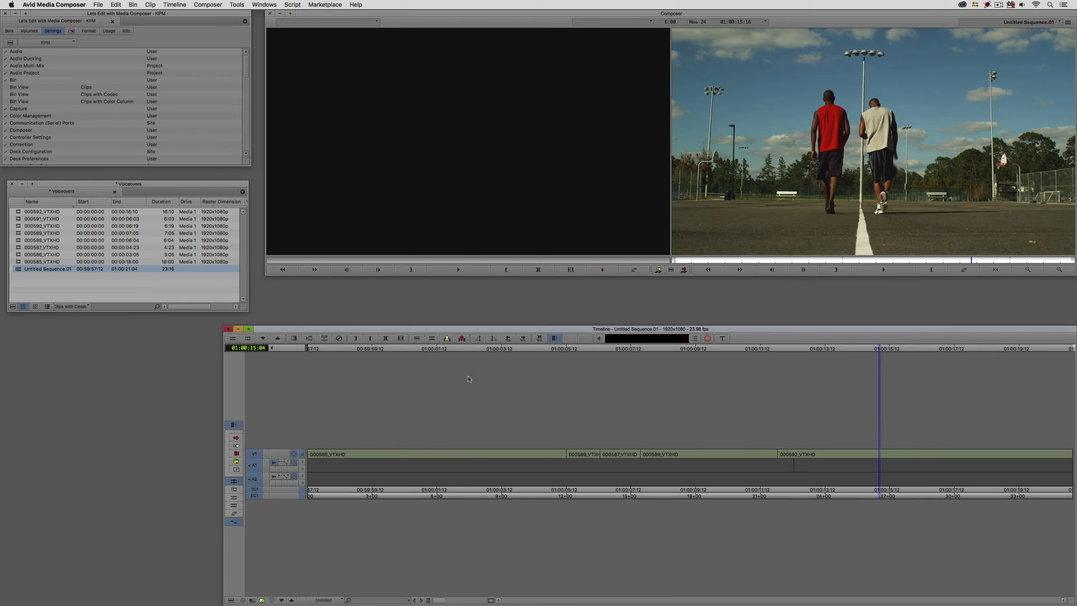
pyautogui.moveTo(476, 457); pyautogui.dragTo(307, 448)
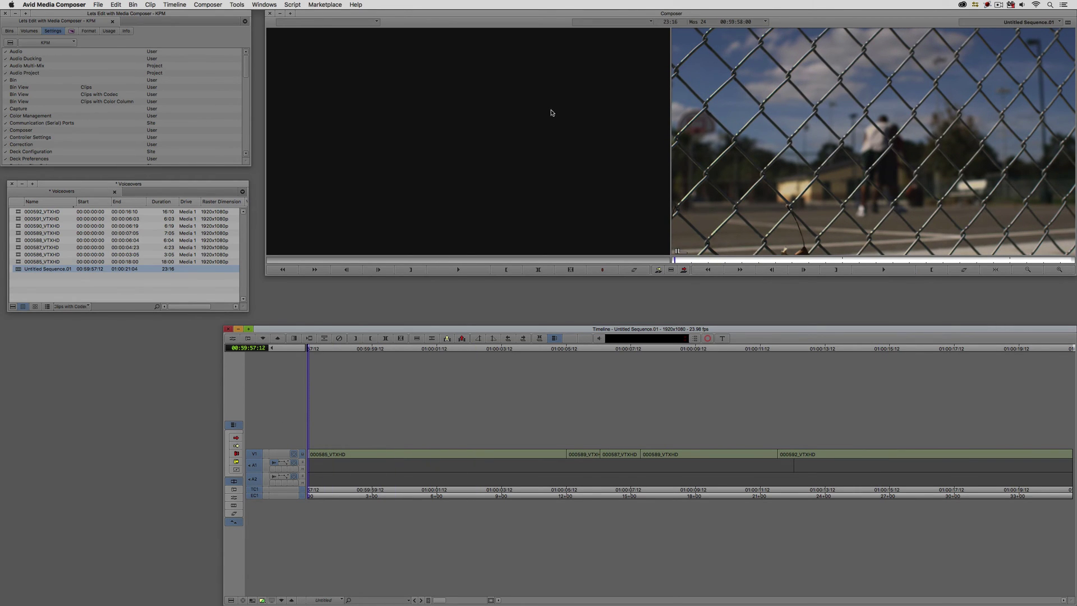
# Open the Audio Punch-In tool over the source monitor, with the Audio Tool meters beside it
pyautogui.click(240, 4)
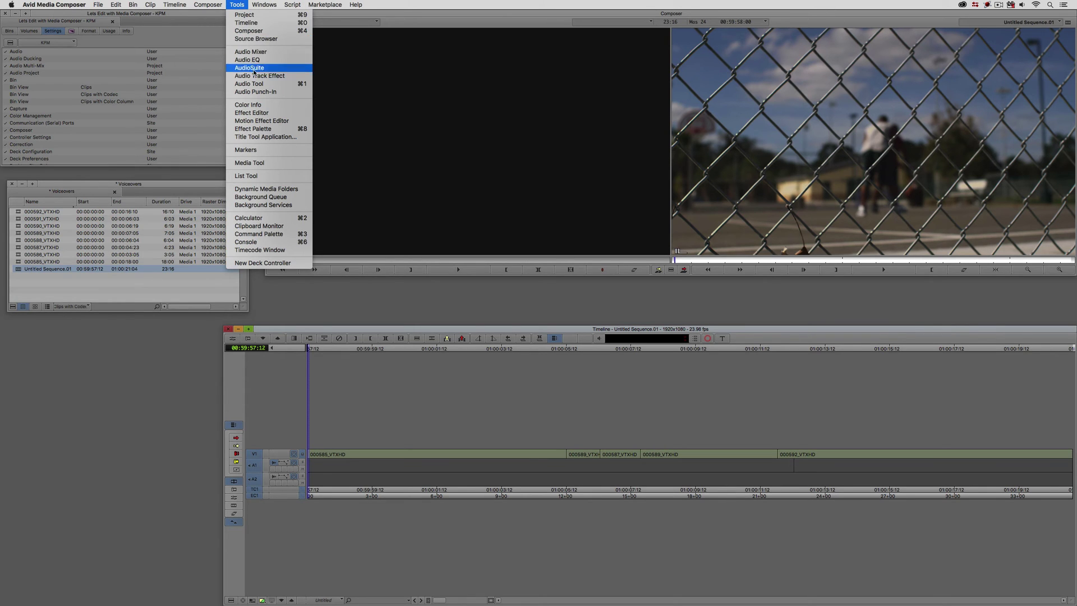
pyautogui.click(257, 91)
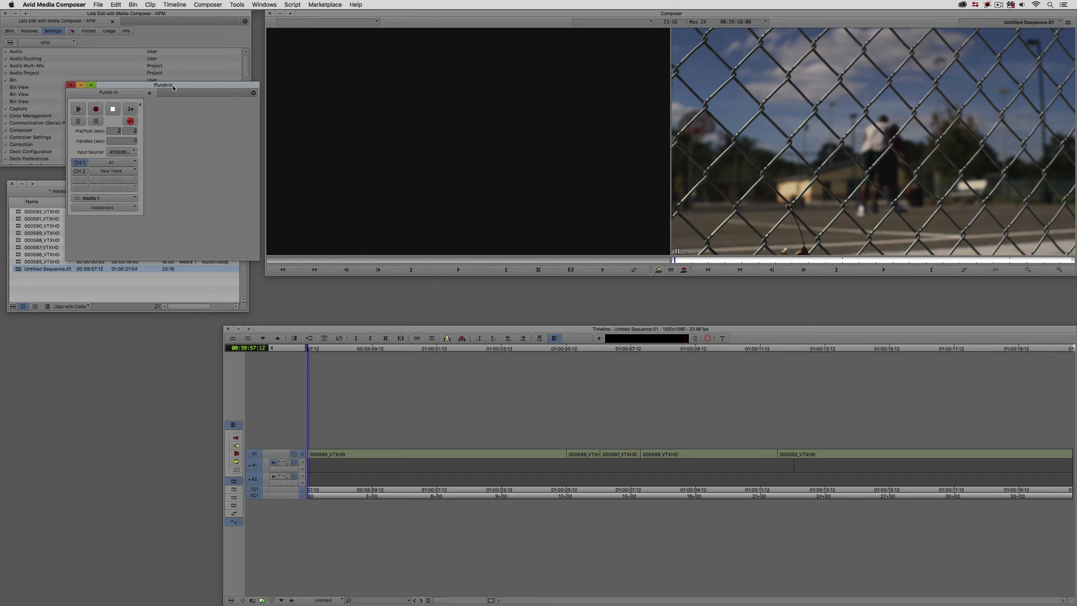
pyautogui.moveTo(173, 87); pyautogui.dragTo(459, 81)
pyautogui.click(383, 115)
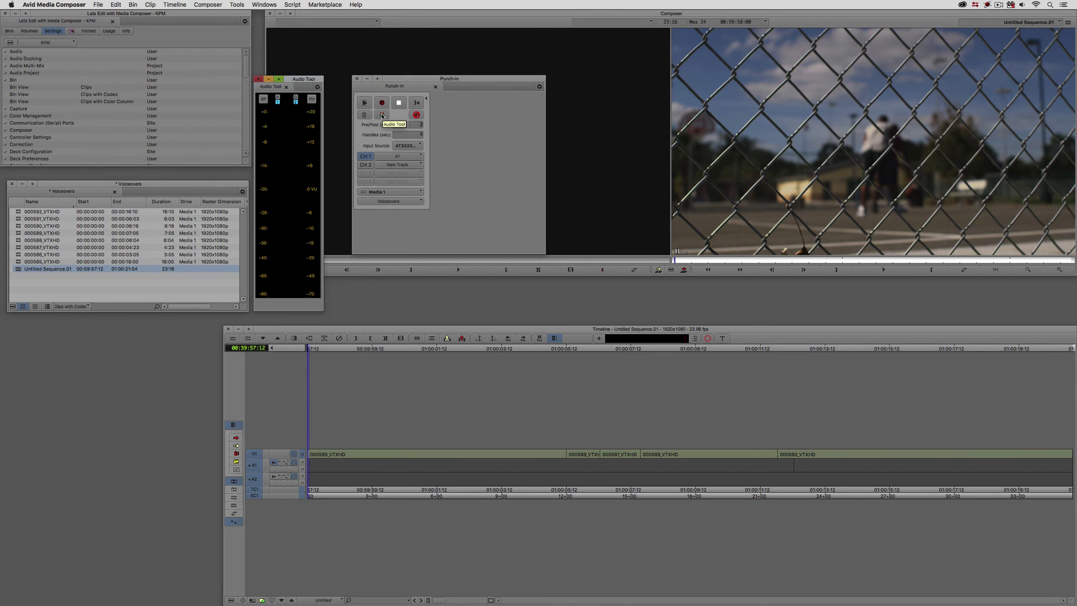
pyautogui.moveTo(302, 80); pyautogui.dragTo(313, 44)
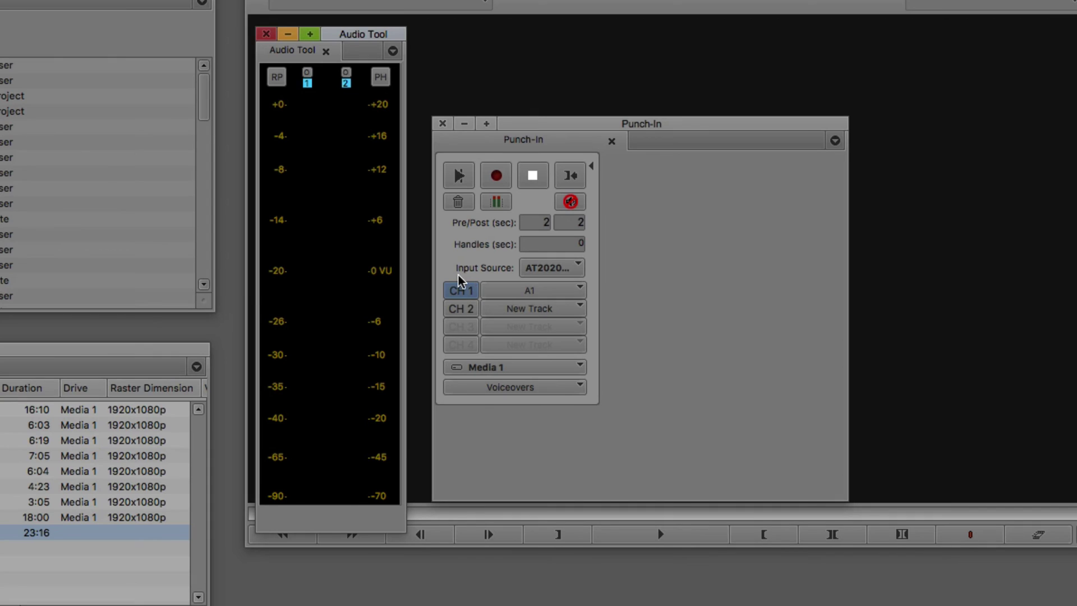
# In the Punch-In tool, route CH 1 to track A1 and change the post-roll from 2 to 0 seconds
pyautogui.click(599, 246)
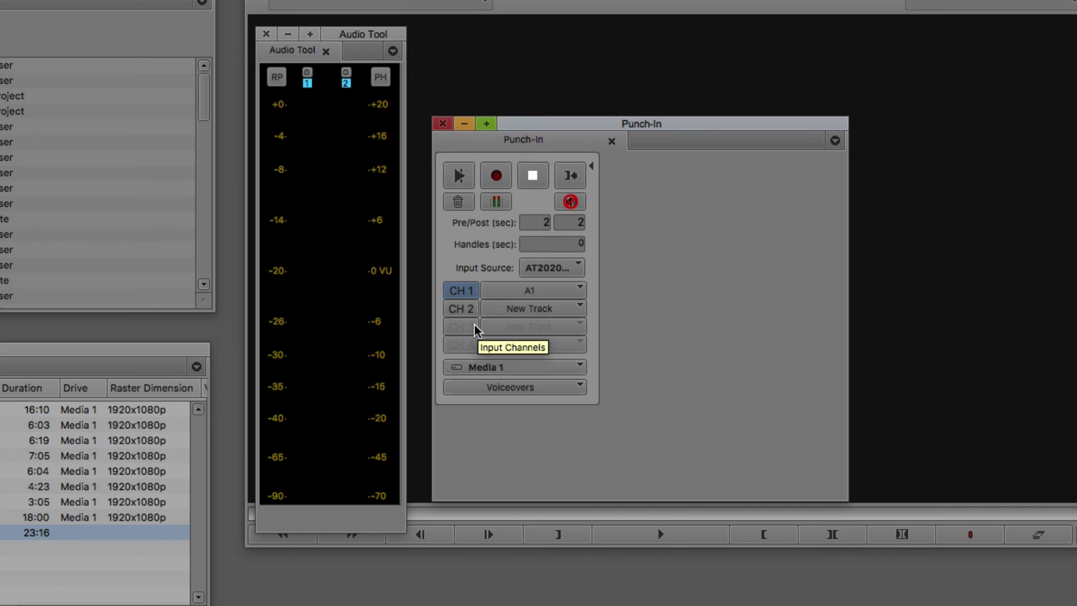
pyautogui.click(550, 291)
pyautogui.click(535, 313)
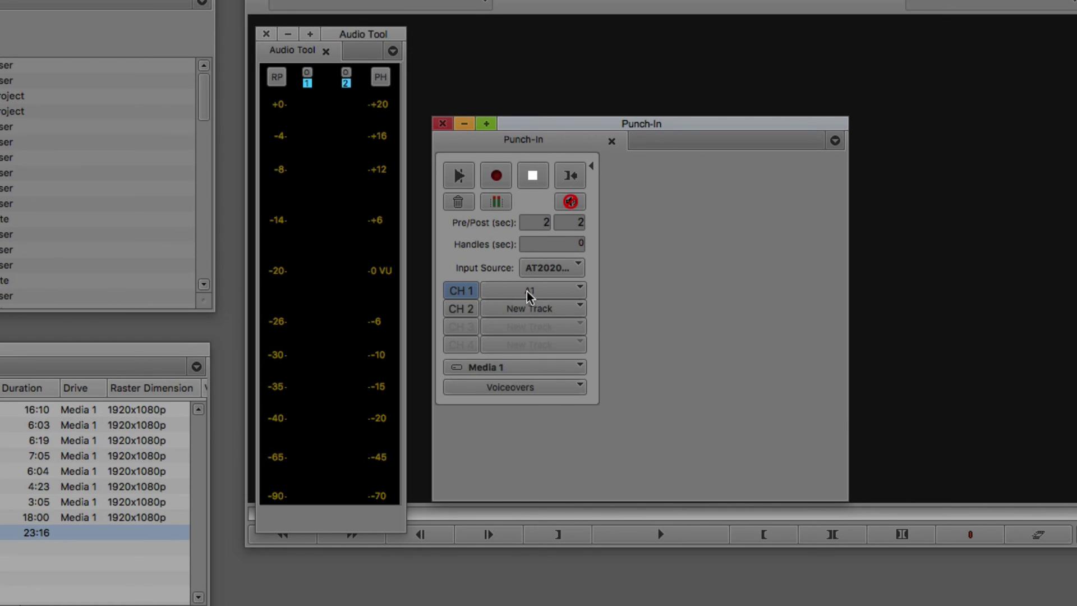
pyautogui.click(529, 293)
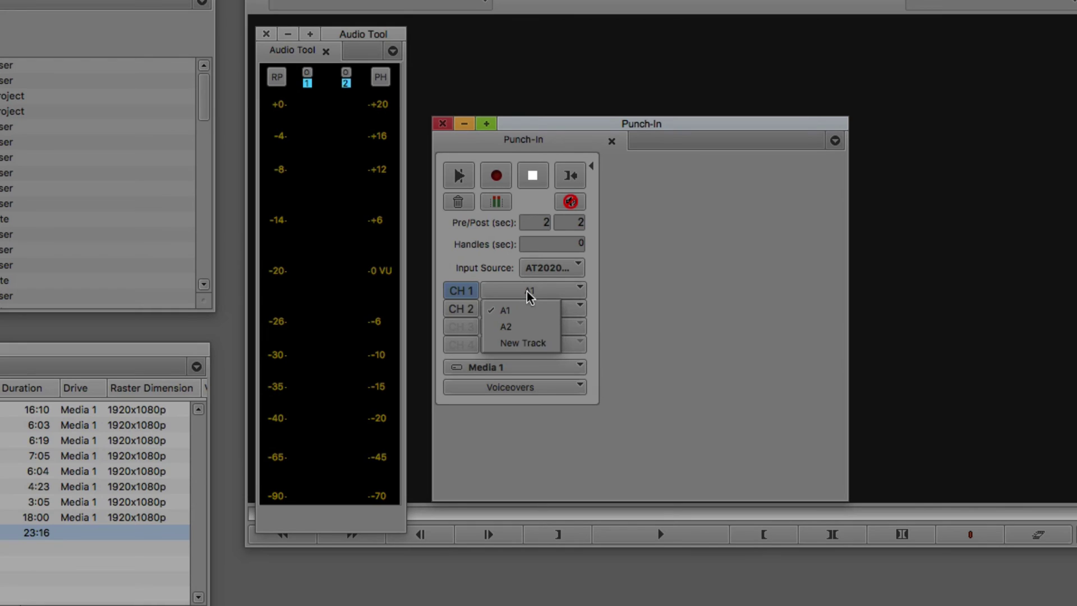
pyautogui.click(513, 343)
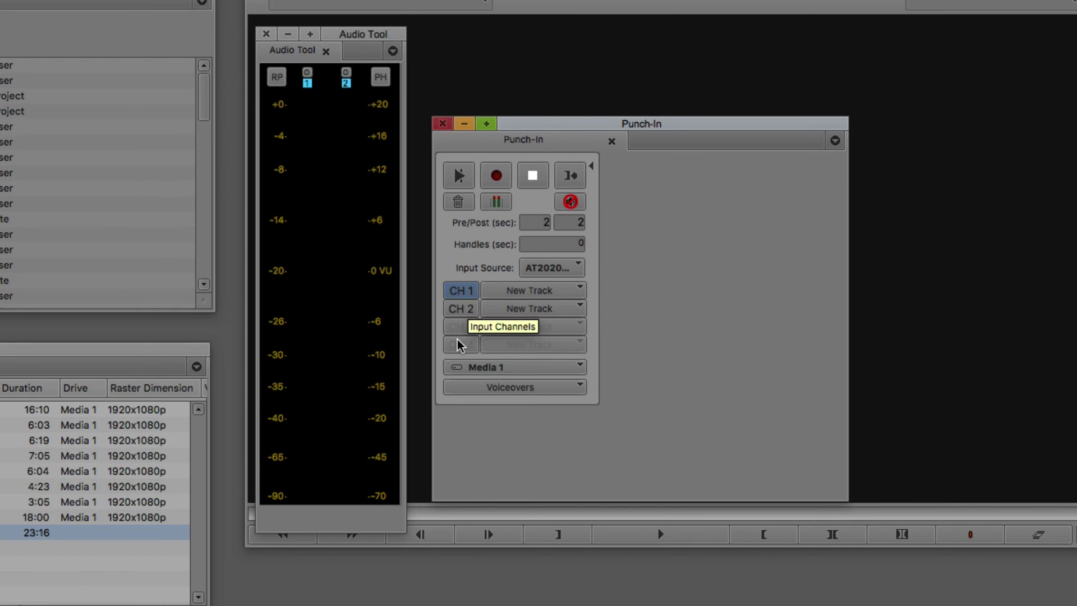
pyautogui.click(512, 293)
pyautogui.click(508, 325)
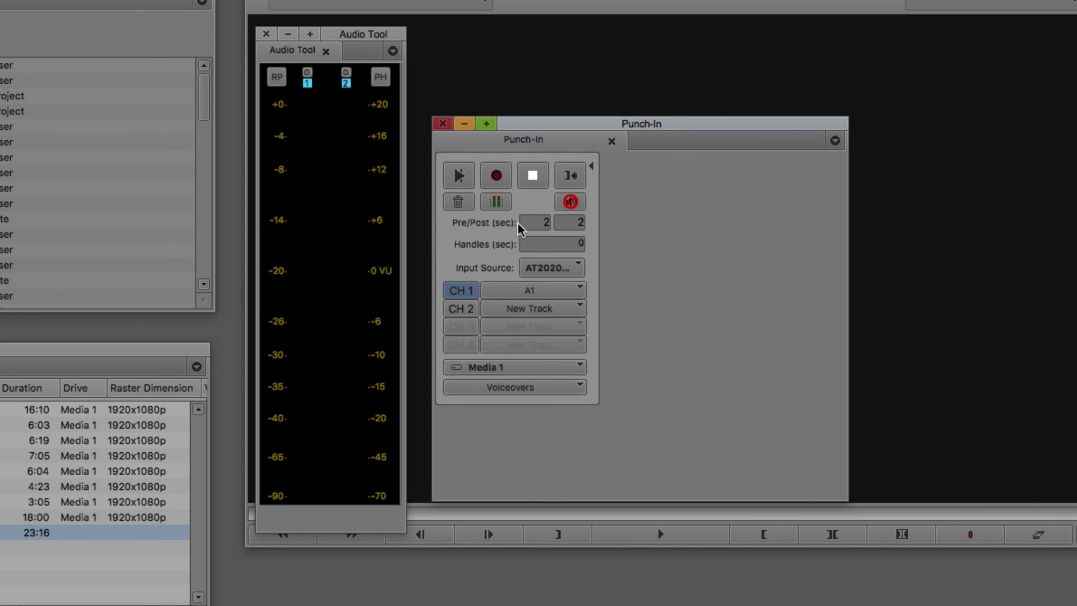
pyautogui.click(570, 221)
pyautogui.write('0')
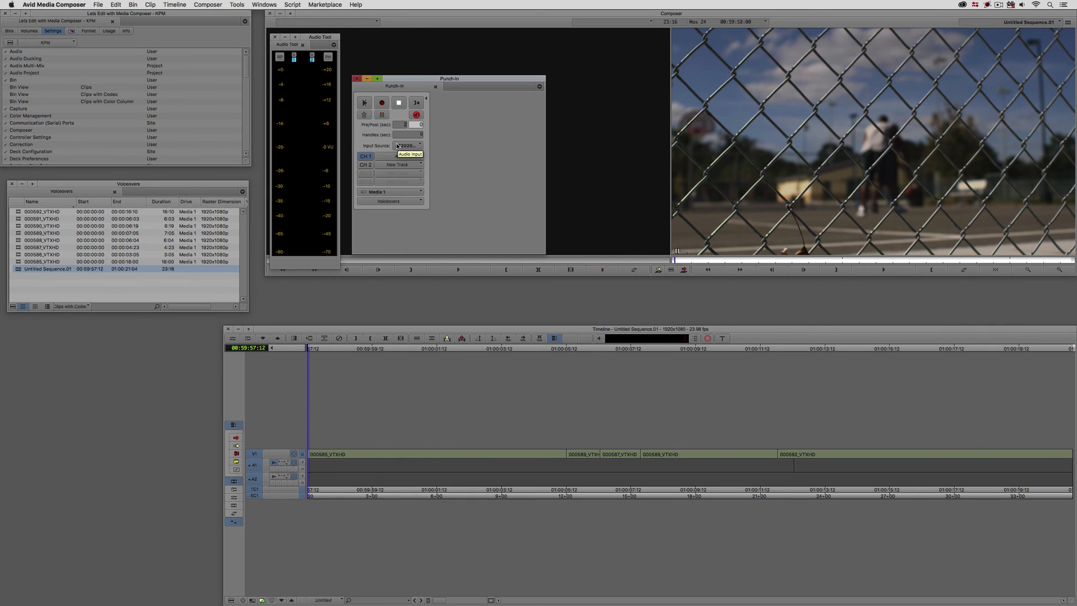
# Start punch-in recording and speak the voice-over onto A1 as the basketball clips play
pyautogui.click(381, 103)
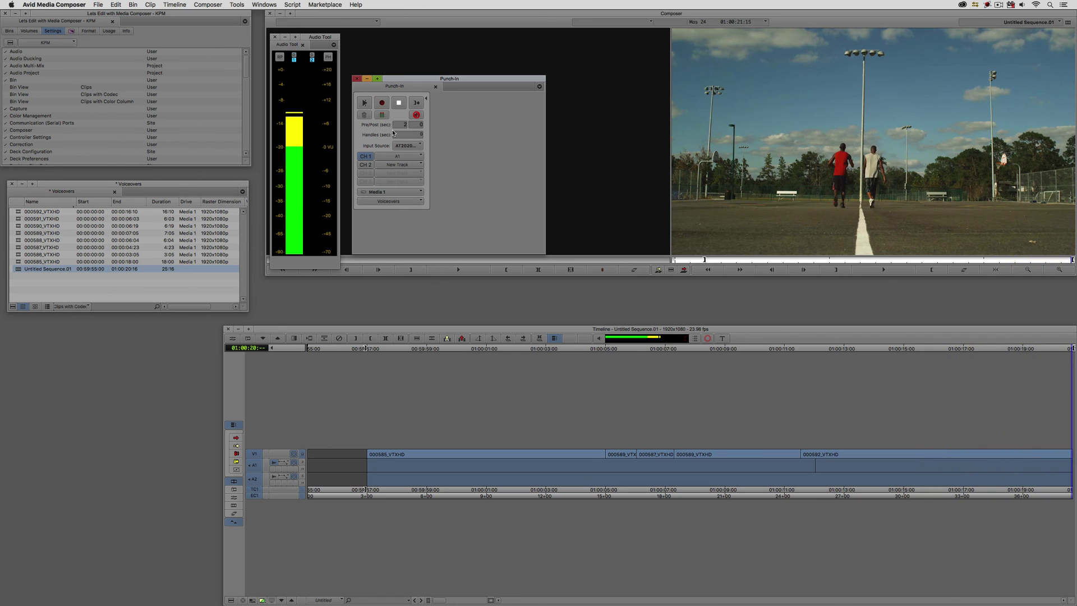
# Play Untitled Sequence.01 from before the first clip to hear the voice-over, then park at 01:00:05:20
pyautogui.click(597, 462)
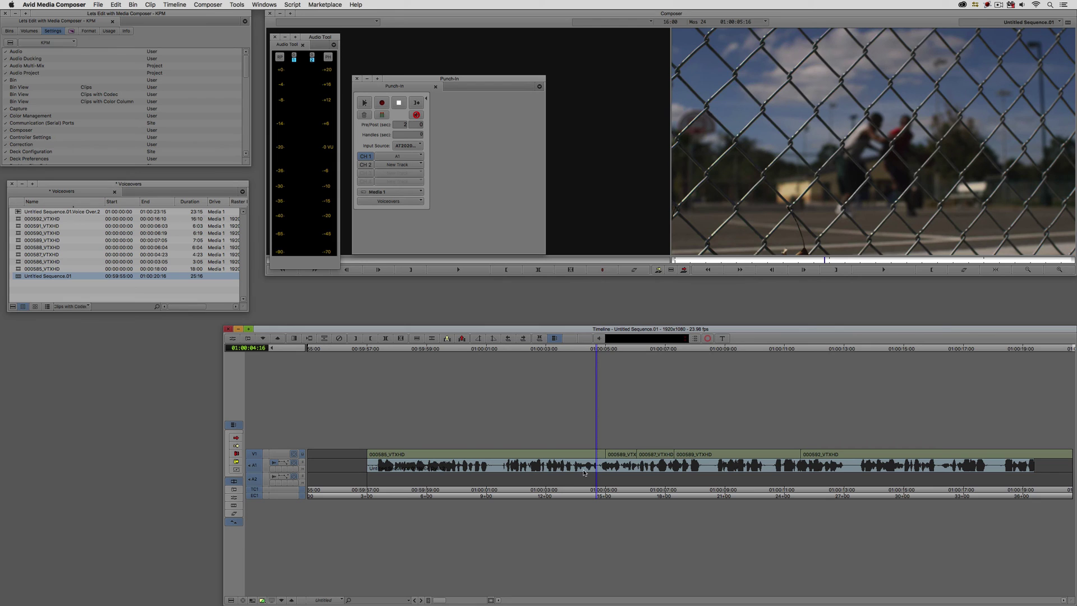
pyautogui.moveTo(378, 465); pyautogui.dragTo(361, 466)
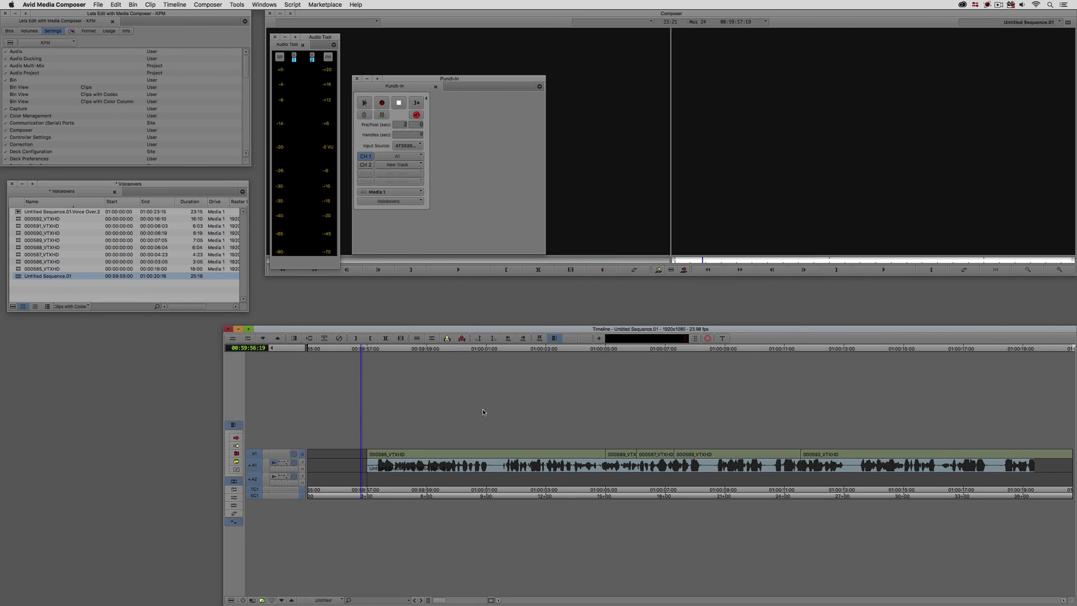
pyautogui.press('space')
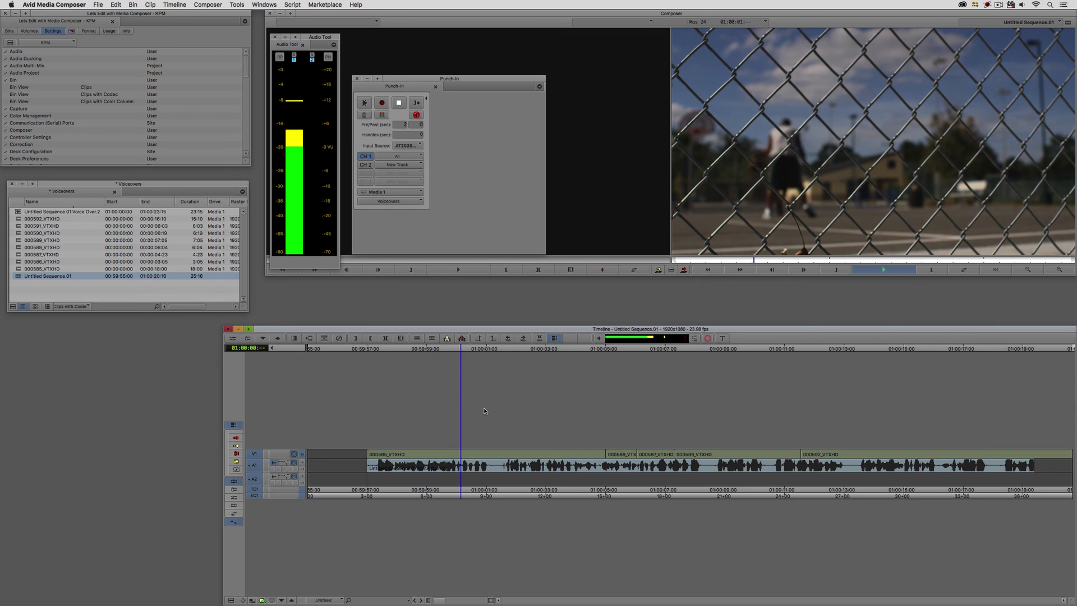
pyautogui.press('space')
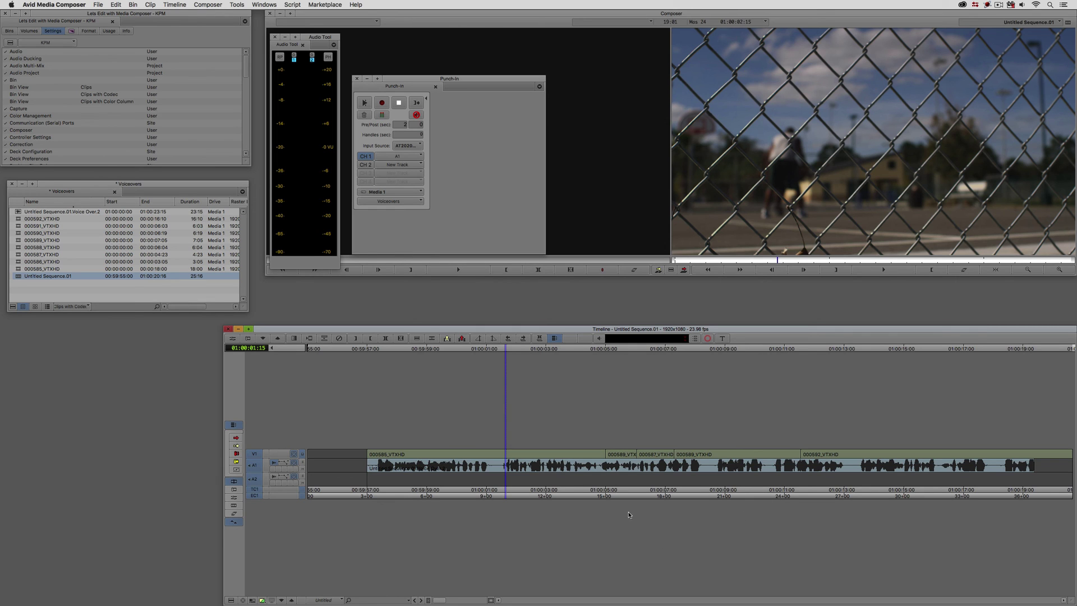
pyautogui.moveTo(552, 463); pyautogui.dragTo(631, 461)
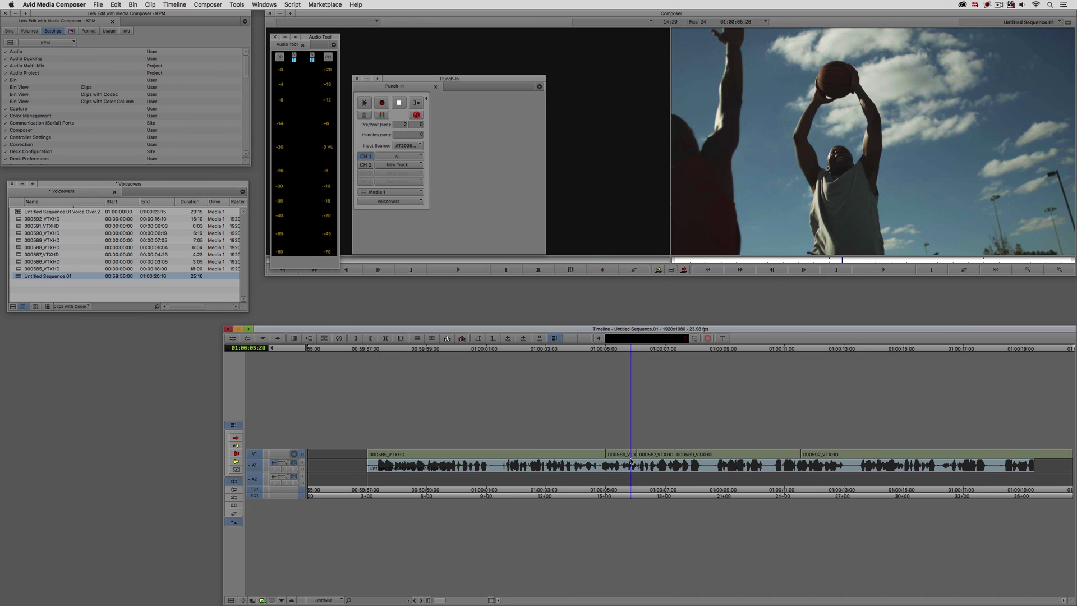